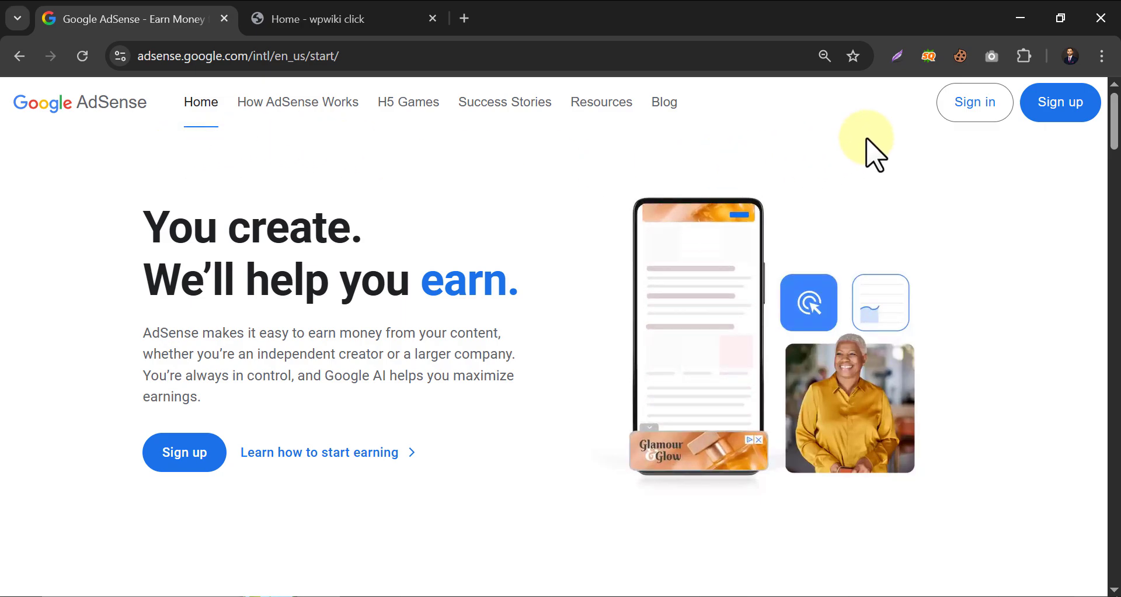
Estimate earnings for Health content with Americas traffic at 50,000 monthly page views, about $2,000 a year.
{"action": "scroll", "coordinate": [258, 246], "scroll_direction": "down", "scroll_amount": 20}
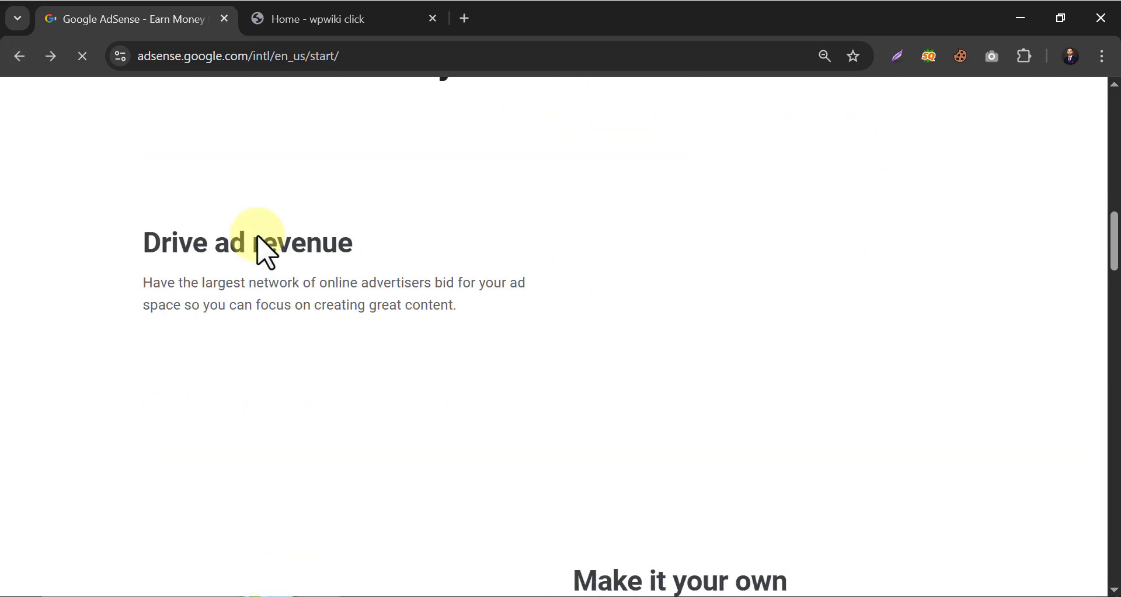
{"action": "scroll", "coordinate": [266, 245], "scroll_direction": "down", "scroll_amount": 5}
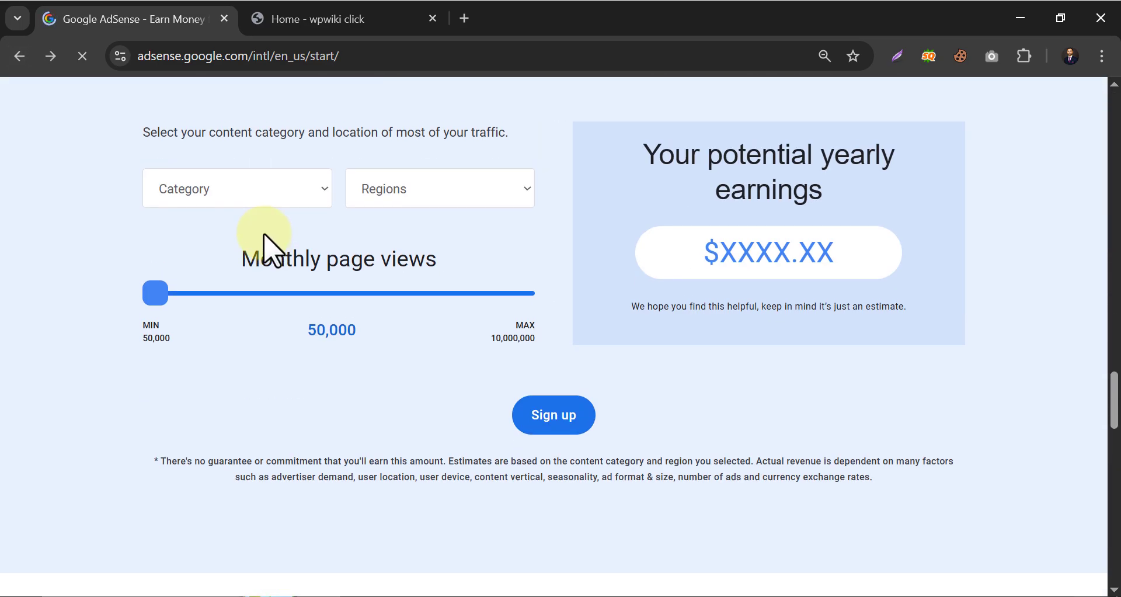
{"action": "scroll", "coordinate": [268, 243], "scroll_direction": "up", "scroll_amount": 3}
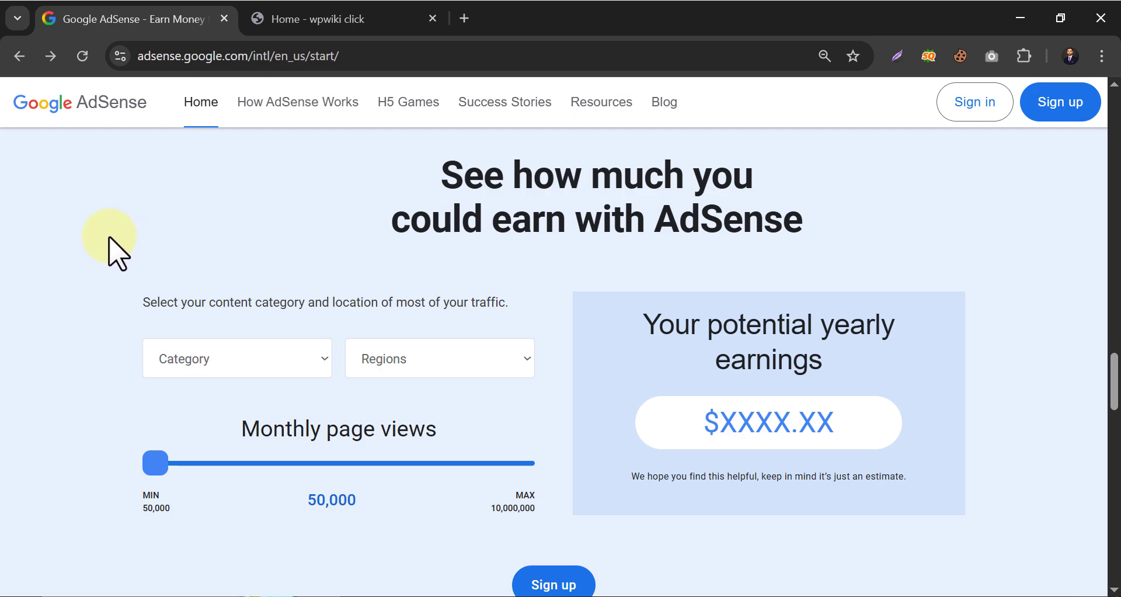
{"action": "left_click", "coordinate": [267, 363]}
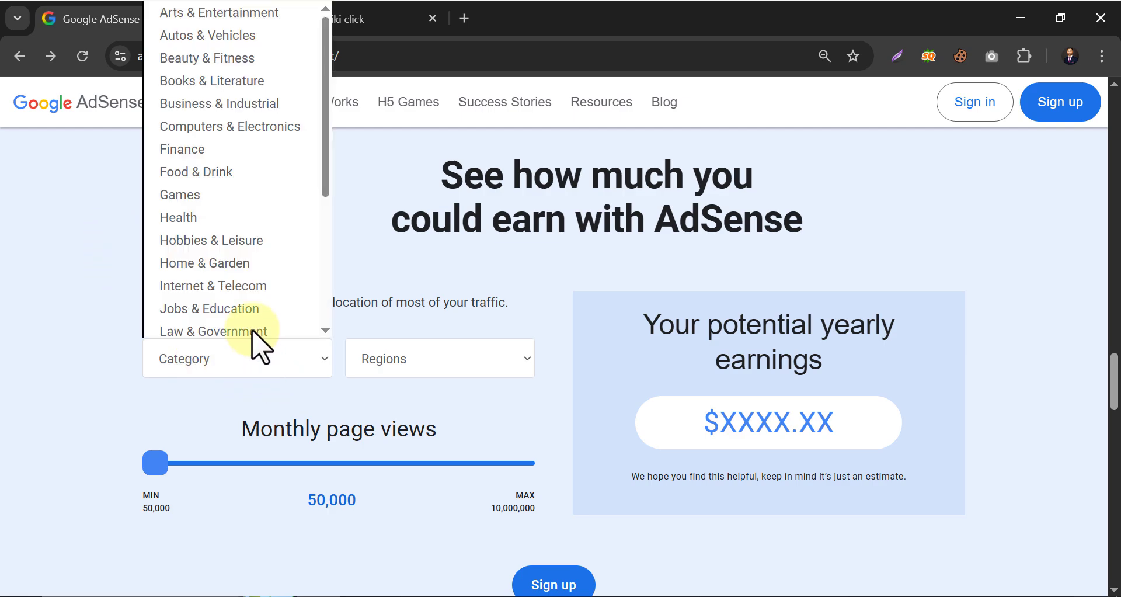
{"action": "left_click", "coordinate": [216, 219]}
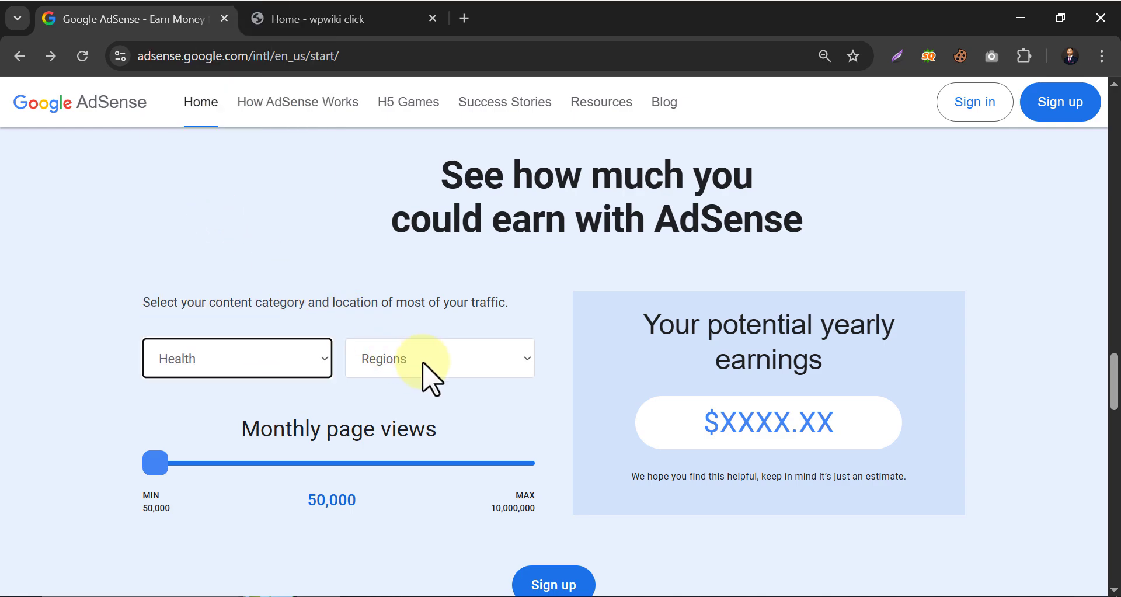
{"action": "left_click", "coordinate": [422, 363]}
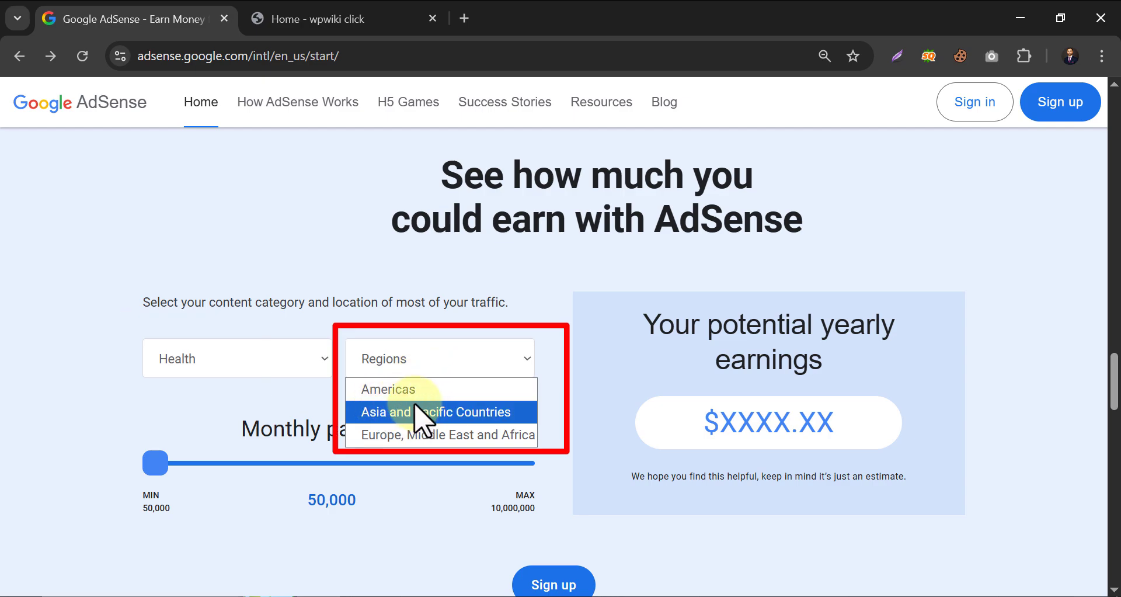
{"action": "left_click", "coordinate": [380, 389]}
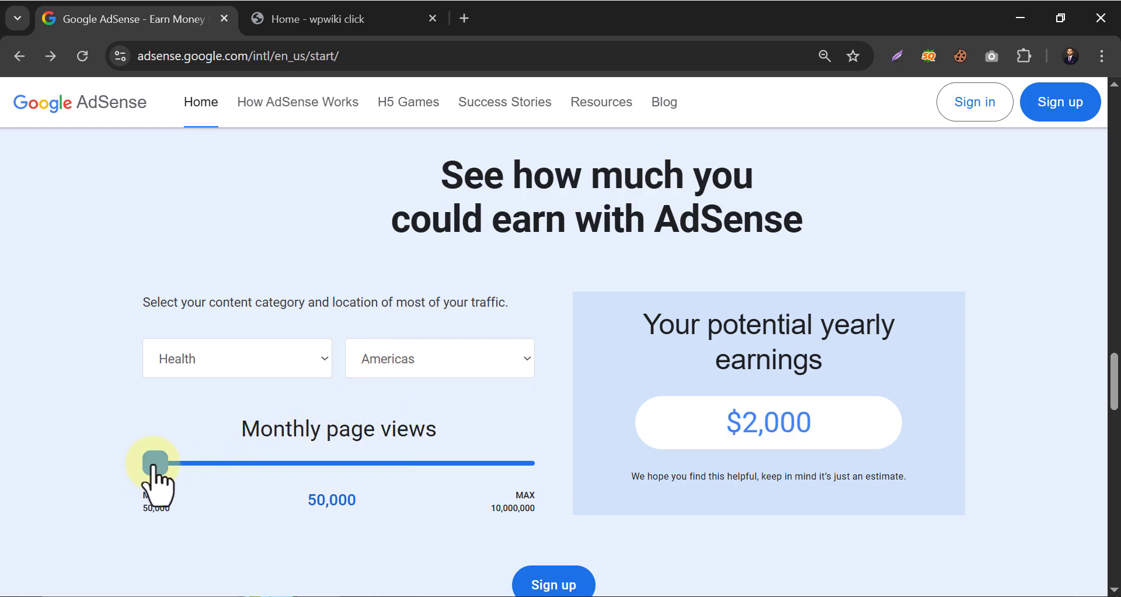
{"action": "mouse_move", "coordinate": [154, 470]}
{"action": "left_mouse_down"}
{"action": "mouse_move", "coordinate": [192, 467]}
{"action": "mouse_move", "coordinate": [109, 474]}
{"action": "left_mouse_up"}
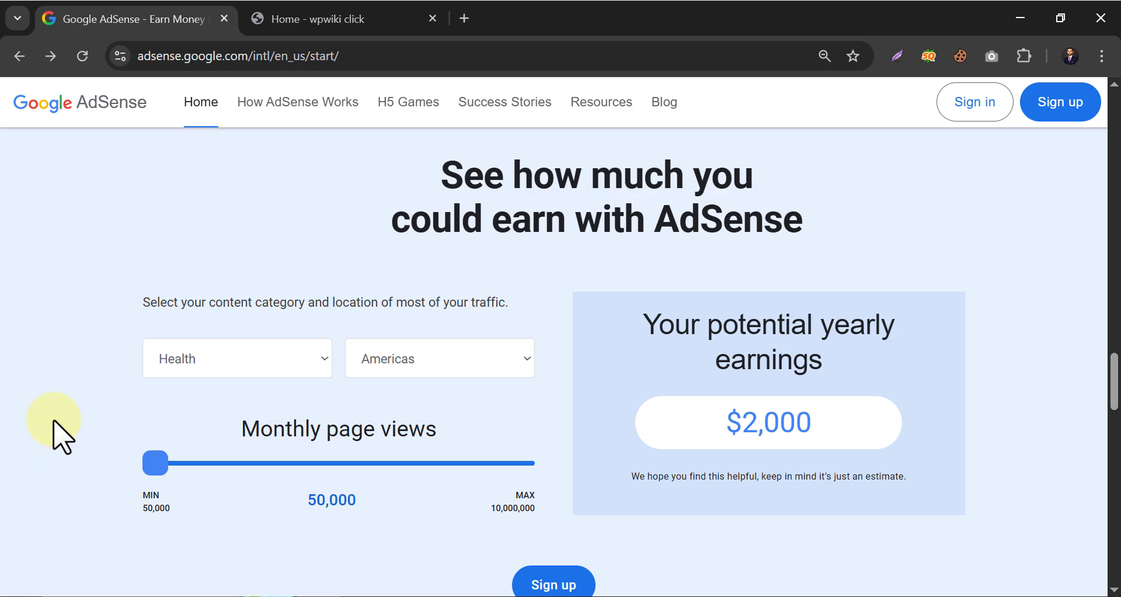
{"action": "scroll", "coordinate": [55, 421], "scroll_direction": "down", "scroll_amount": 2}
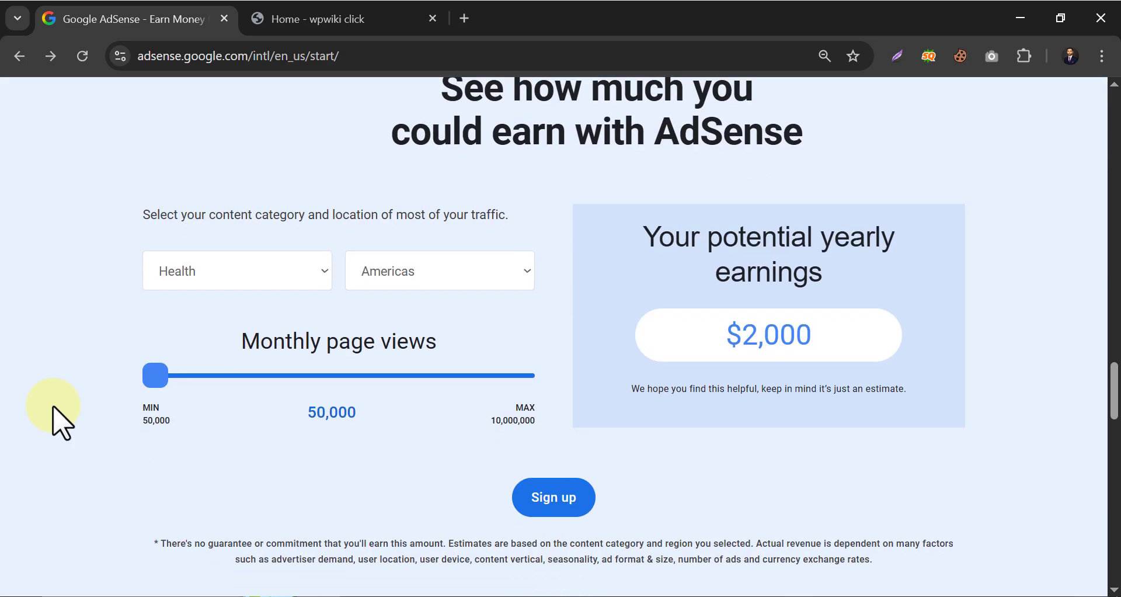
Begin AdSense sign-up with the chosen Google account and enter wpwiki.click as the site.
{"action": "scroll", "coordinate": [1080, 318], "scroll_direction": "up", "scroll_amount": 10}
{"action": "scroll", "coordinate": [1080, 318], "scroll_direction": "up", "scroll_amount": 5}
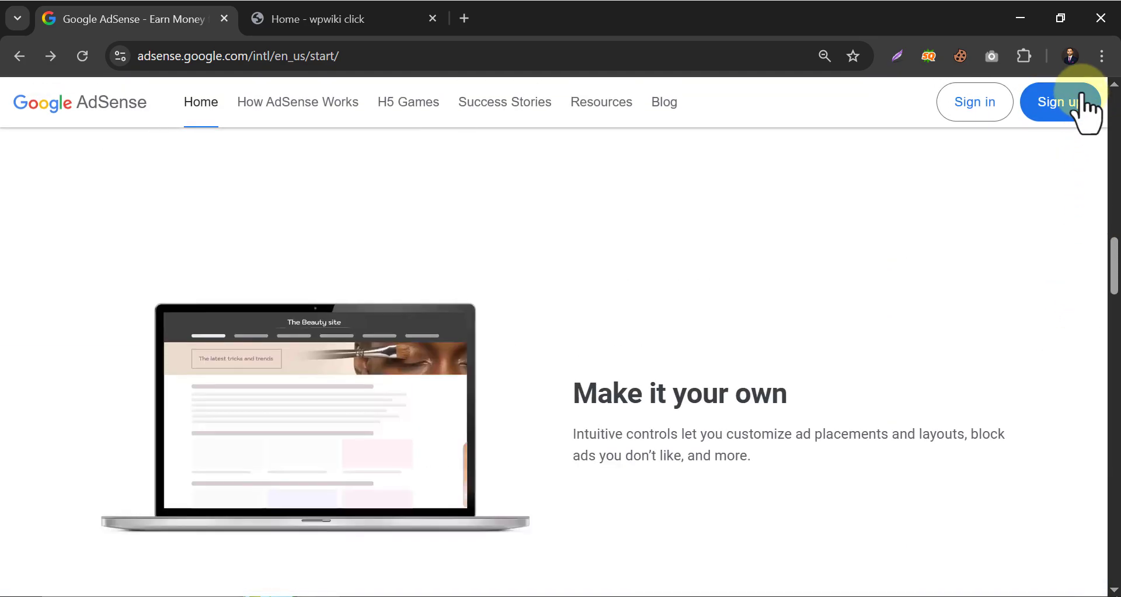
{"action": "left_click", "coordinate": [1069, 112]}
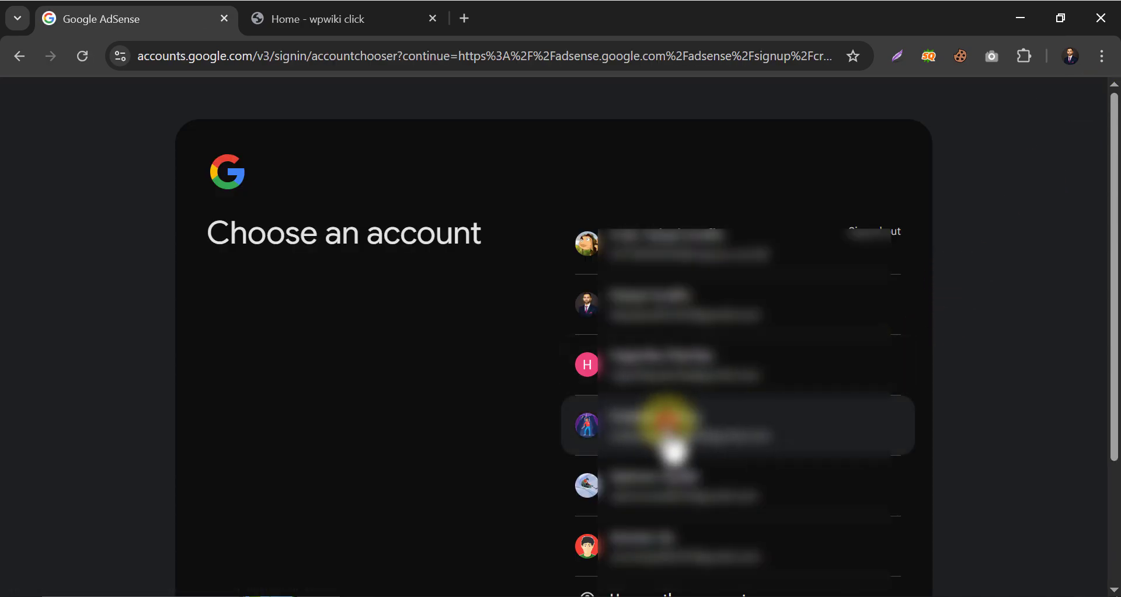
{"action": "left_click", "coordinate": [671, 438]}
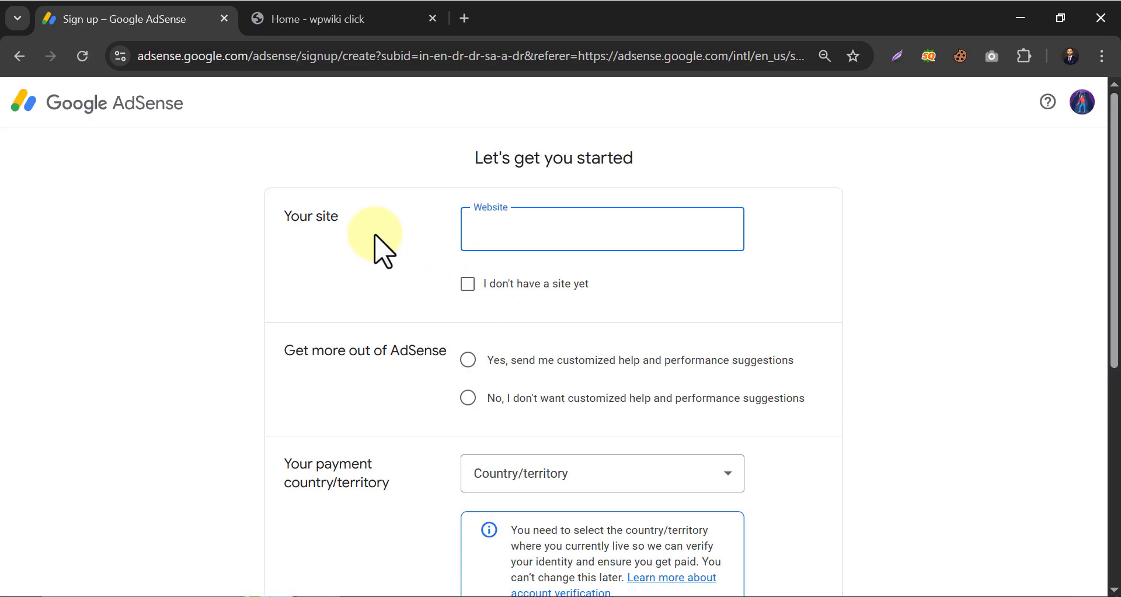
{"action": "type", "text": "wpwiki.click"}
{"action": "right_click", "coordinate": [496, 242]}
{"action": "left_click", "coordinate": [365, 251]}
{"action": "scroll", "coordinate": [409, 246], "scroll_direction": "down", "scroll_amount": 2}
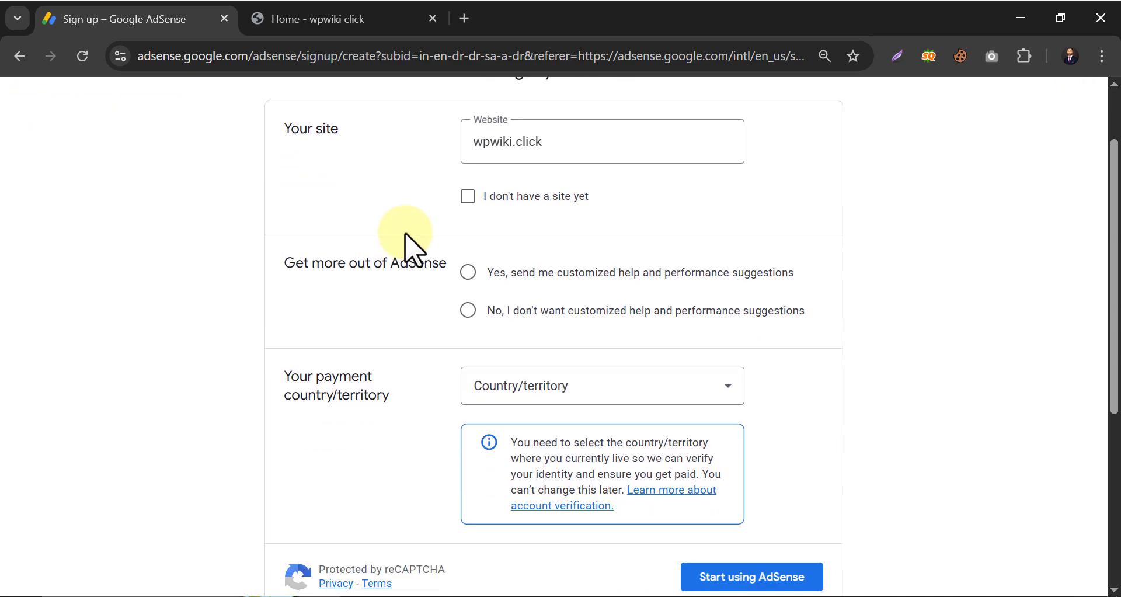
Opt in to customized help and performance suggestions and choose the payment country.
{"action": "left_click", "coordinate": [469, 310]}
{"action": "left_click", "coordinate": [468, 273]}
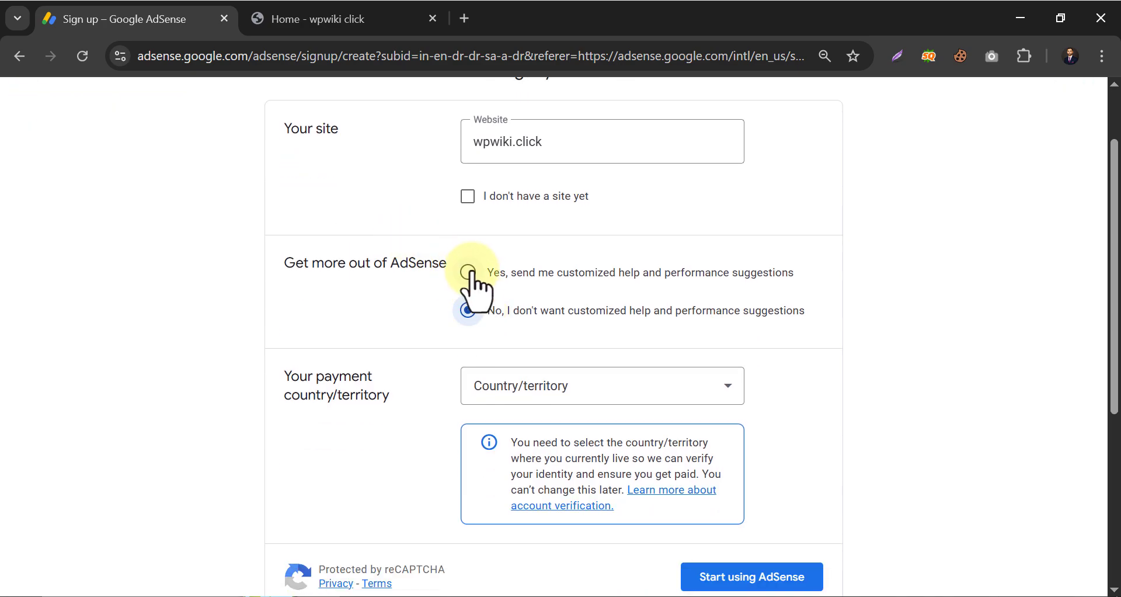
{"action": "scroll", "coordinate": [576, 318], "scroll_direction": "down", "scroll_amount": 2}
{"action": "left_click", "coordinate": [584, 301]}
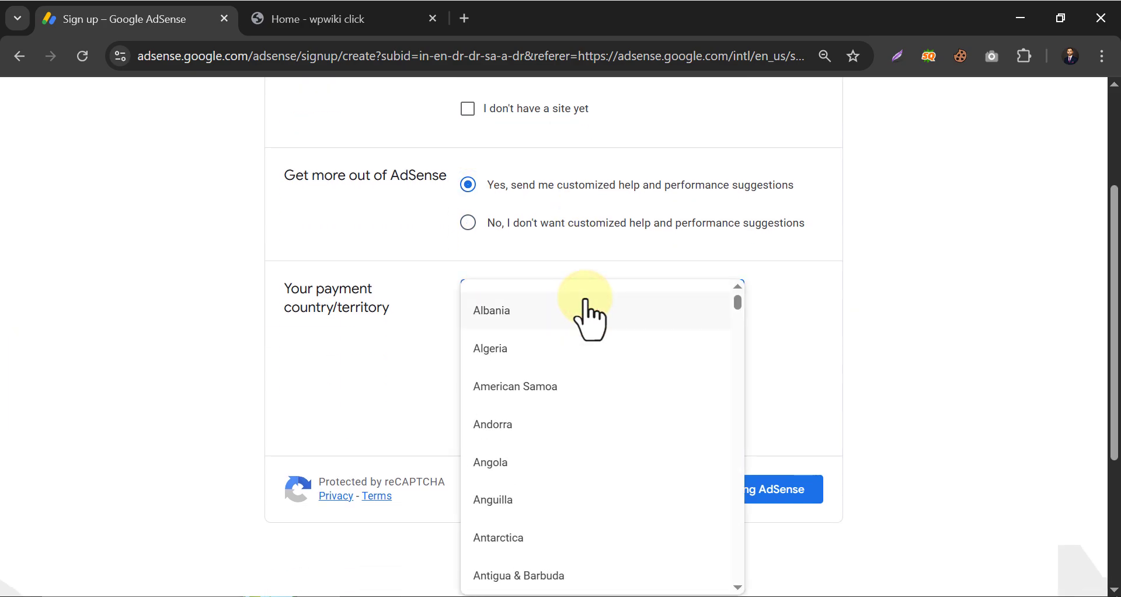
{"action": "scroll", "coordinate": [570, 353], "scroll_direction": "down", "scroll_amount": 9}
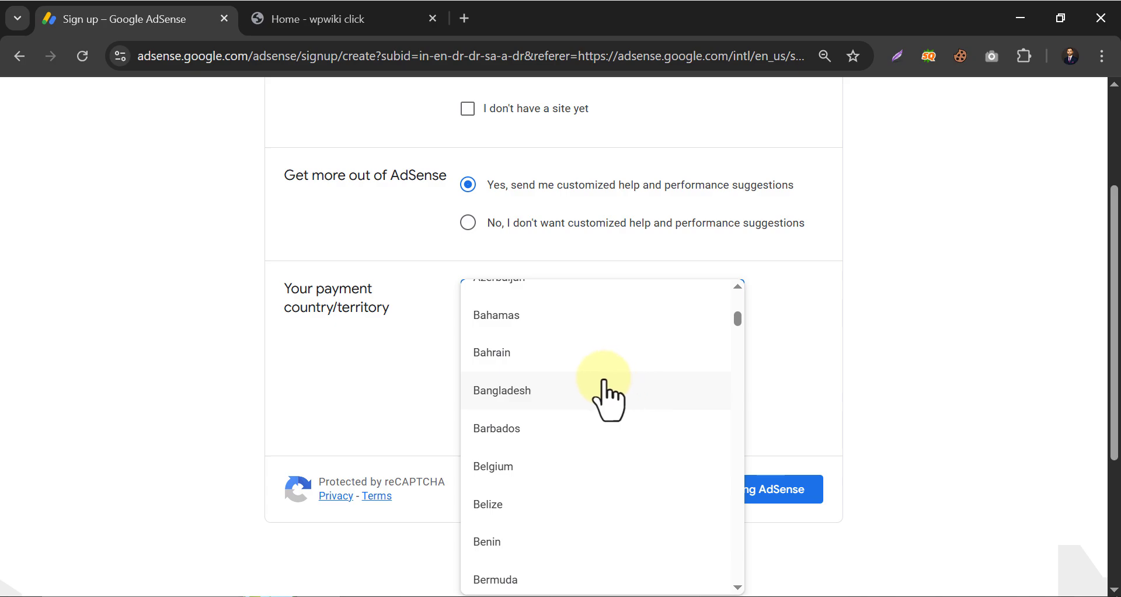
{"action": "scroll", "coordinate": [601, 379], "scroll_direction": "down", "scroll_amount": 3}
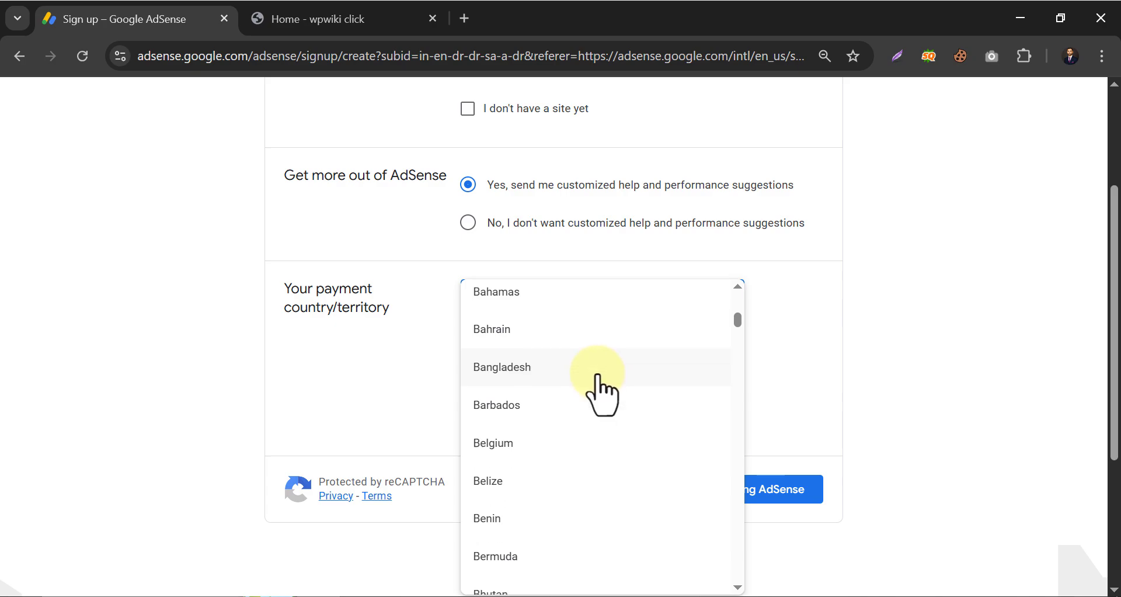
{"action": "scroll", "coordinate": [599, 385], "scroll_direction": "down", "scroll_amount": 8}
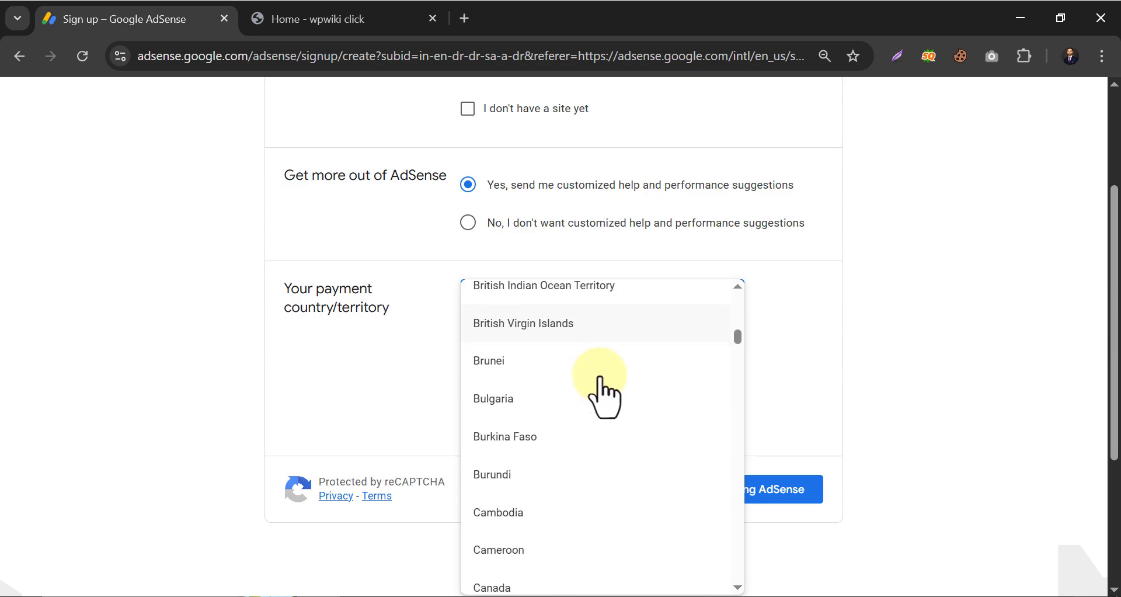
{"action": "left_click", "coordinate": [603, 397]}
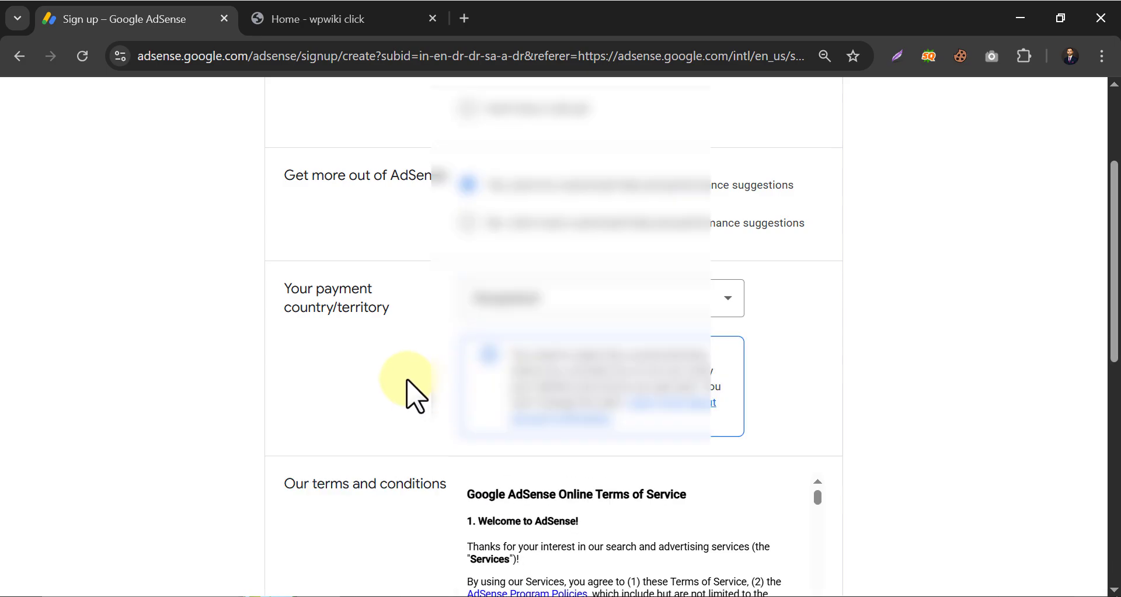
Accept the AdSense terms of service.
{"action": "scroll", "coordinate": [401, 388], "scroll_direction": "down", "scroll_amount": 3}
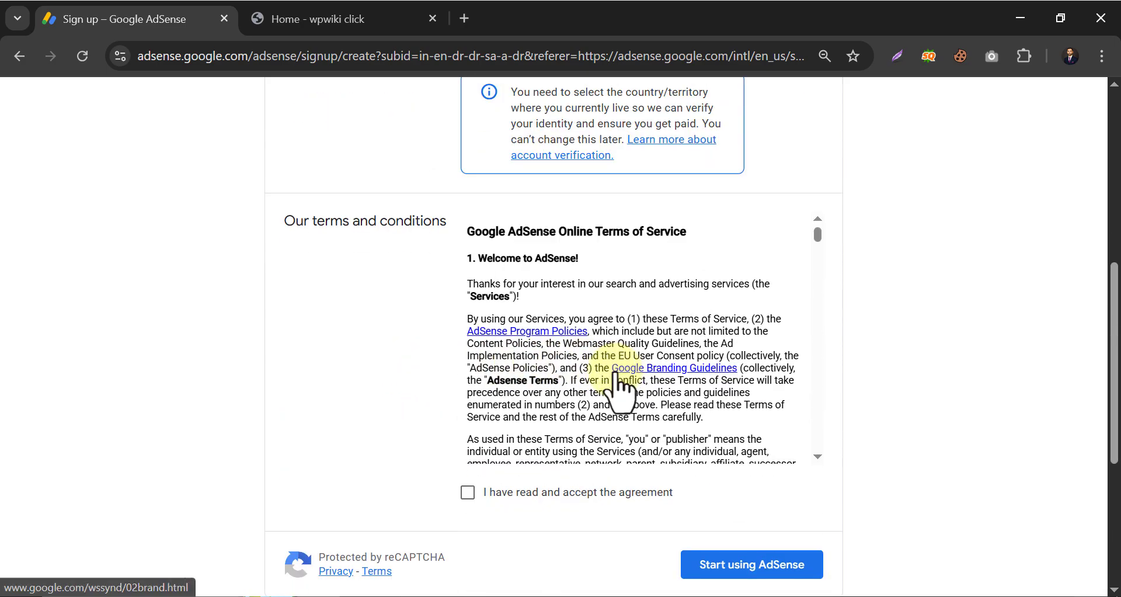
{"action": "scroll", "coordinate": [591, 373], "scroll_direction": "down", "scroll_amount": 5}
{"action": "scroll", "coordinate": [581, 412], "scroll_direction": "down", "scroll_amount": 8}
{"action": "left_click", "coordinate": [469, 493]}
{"action": "scroll", "coordinate": [665, 519], "scroll_direction": "down", "scroll_amount": 3}
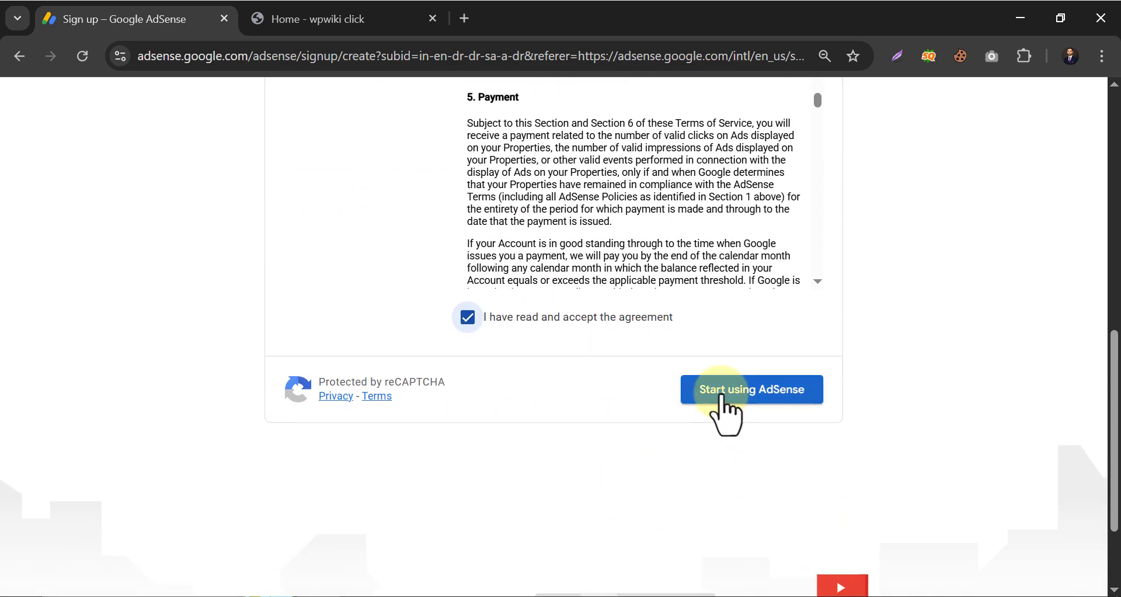
Create the AdSense account and fill in the payment customer address fields.
{"action": "left_click", "coordinate": [723, 396]}
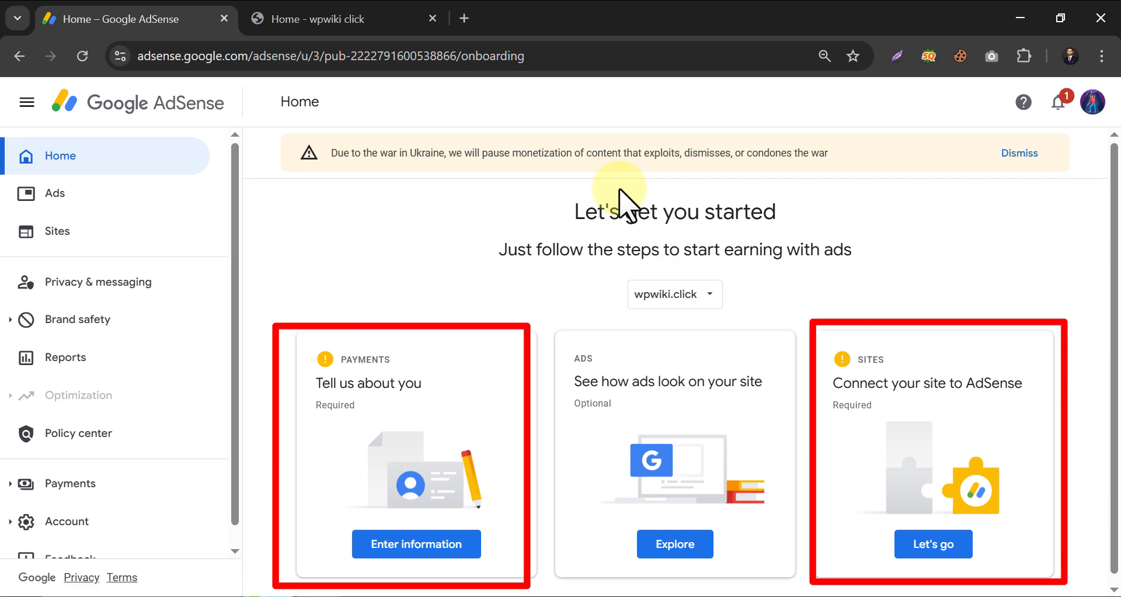
{"action": "left_click", "coordinate": [381, 540]}
{"action": "scroll", "coordinate": [382, 341], "scroll_direction": "down", "scroll_amount": 5}
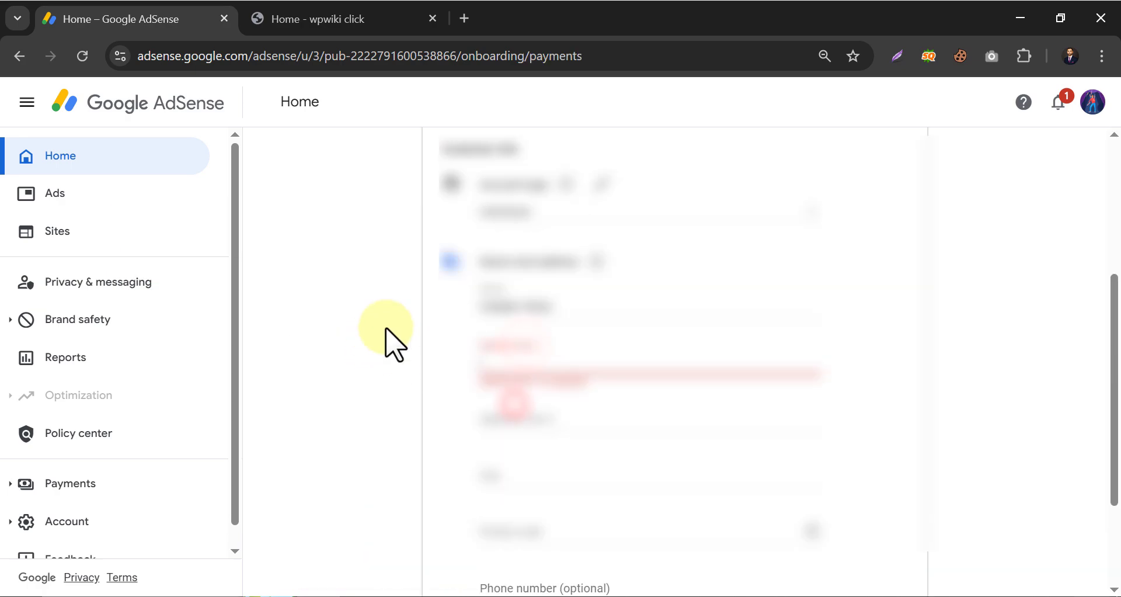
{"action": "left_click", "coordinate": [412, 303]}
{"action": "left_click", "coordinate": [504, 305]}
{"action": "left_click", "coordinate": [513, 364]}
{"action": "scroll", "coordinate": [527, 389], "scroll_direction": "down", "scroll_amount": 2}
{"action": "left_click", "coordinate": [880, 553]}
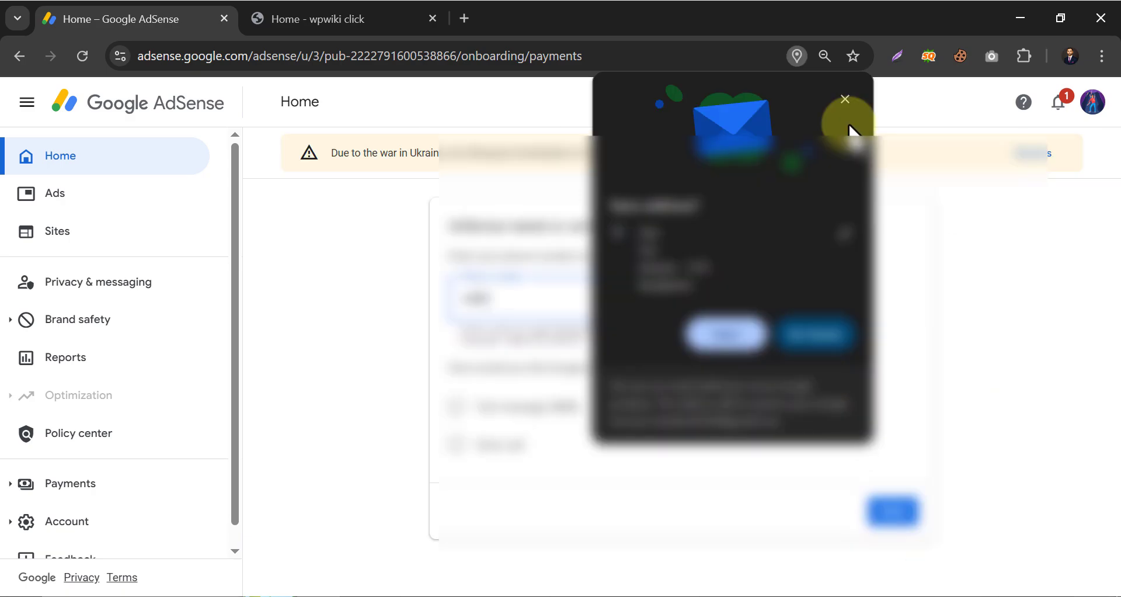
Enter the verification phone number and choose Text message (SMS) delivery.
{"action": "left_click", "coordinate": [847, 100]}
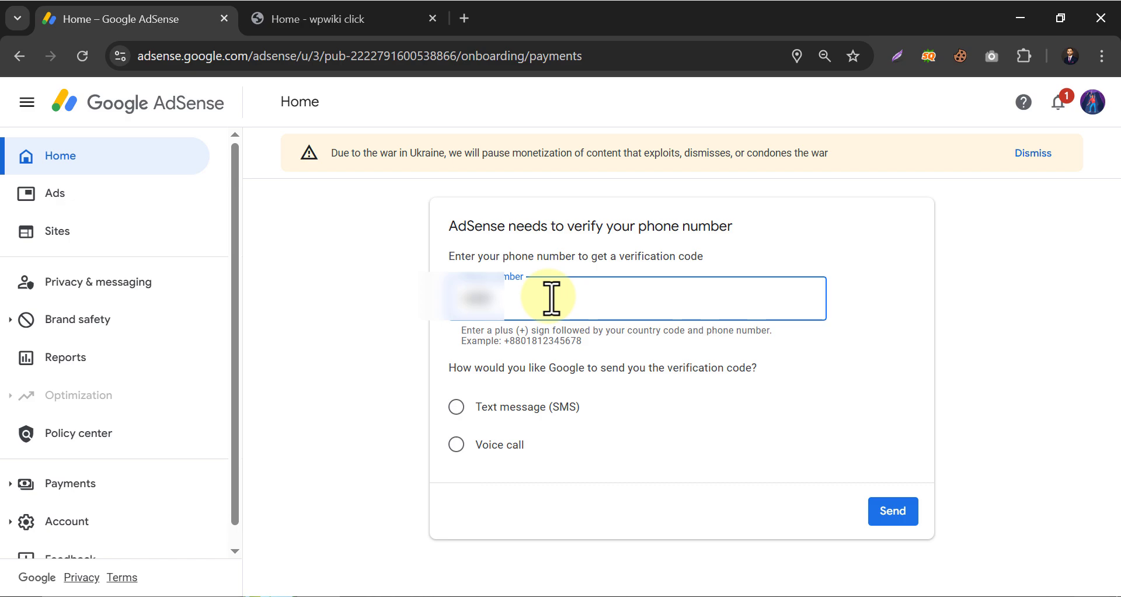
{"action": "type", "text": "3456789"}
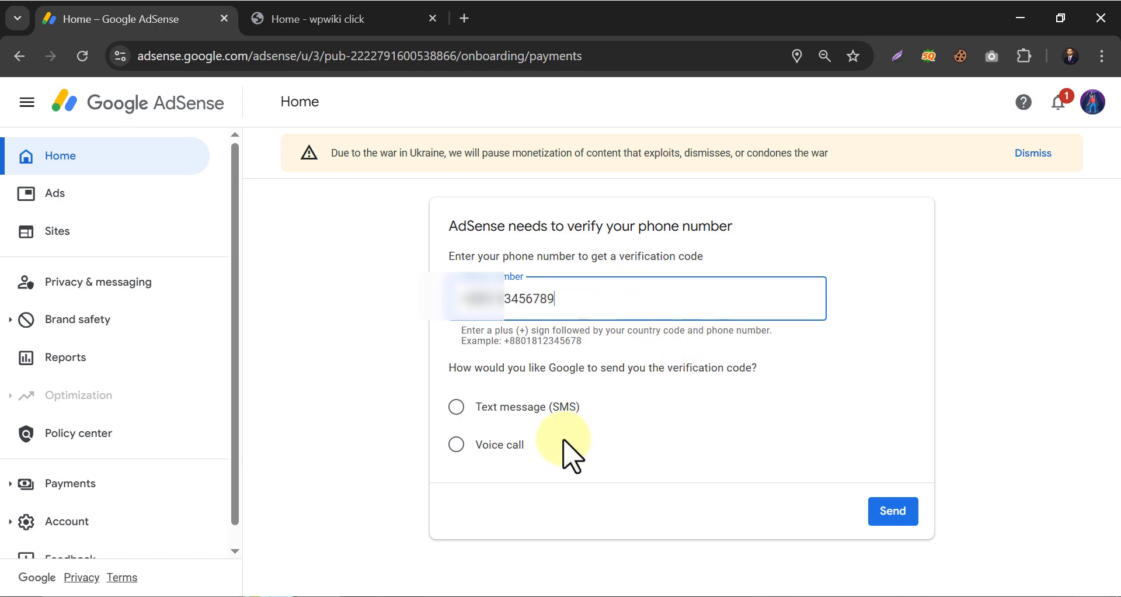
{"action": "left_click", "coordinate": [456, 406]}
{"action": "left_click", "coordinate": [456, 444]}
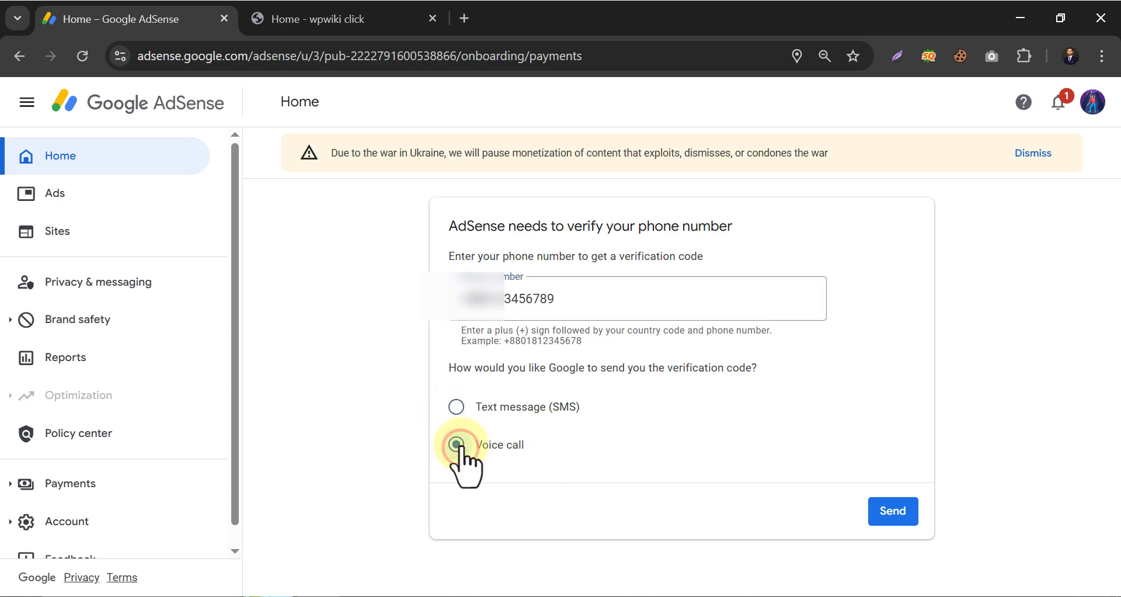
{"action": "left_click", "coordinate": [457, 407]}
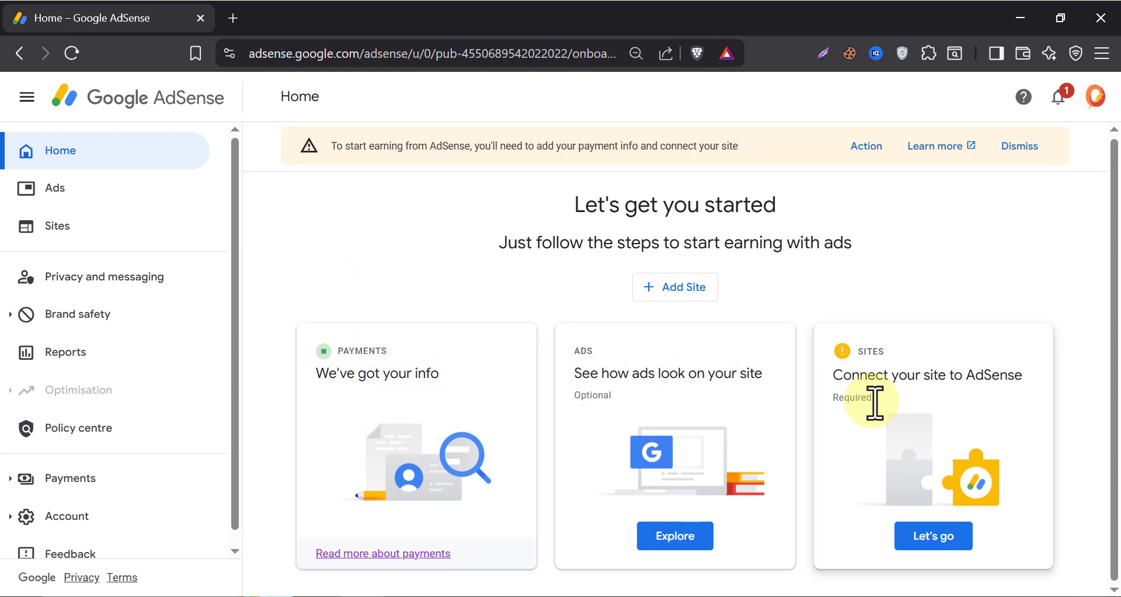
Start connecting wpwiki.click, compare the Meta tag and Ads.txt options, then select AdSense code snippet.
{"action": "left_click", "coordinate": [943, 549]}
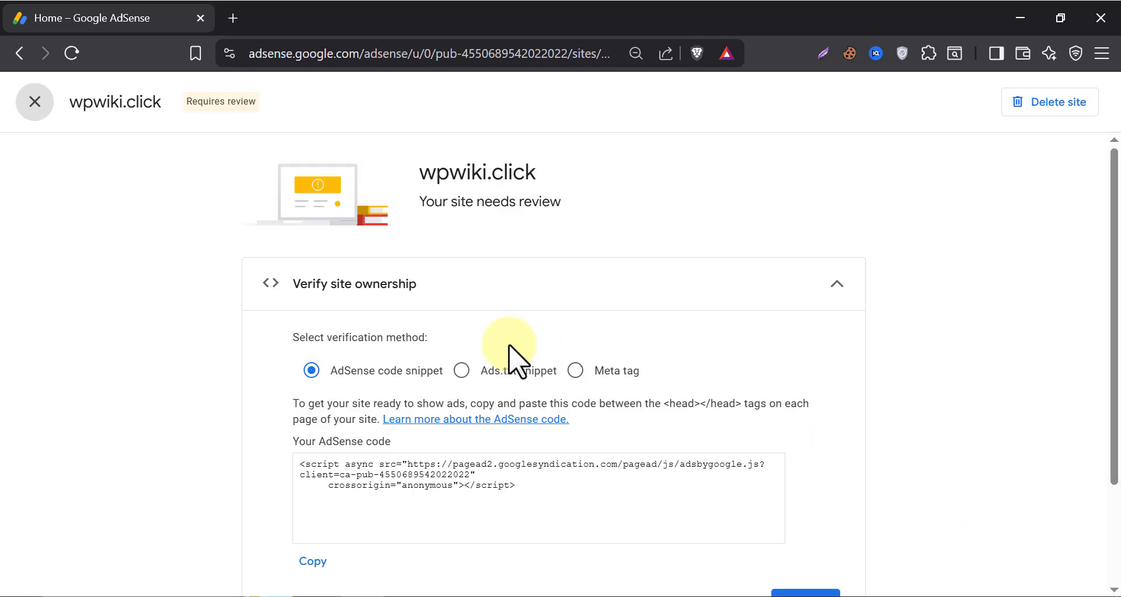
{"action": "scroll", "coordinate": [896, 327], "scroll_direction": "down", "scroll_amount": 2}
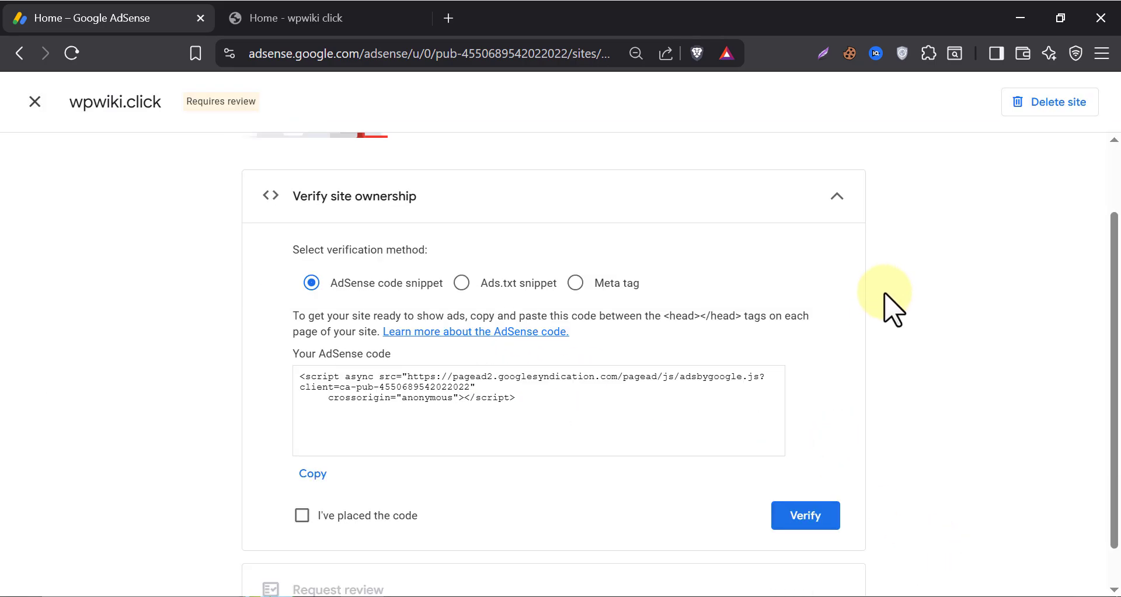
{"action": "left_click", "coordinate": [578, 283]}
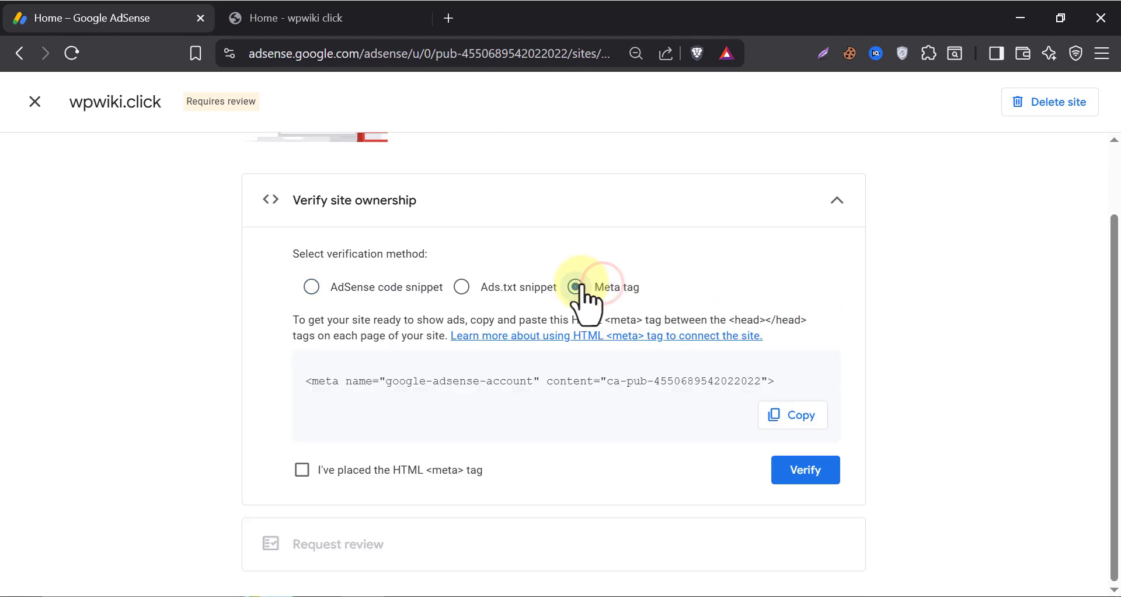
{"action": "left_click", "coordinate": [462, 286]}
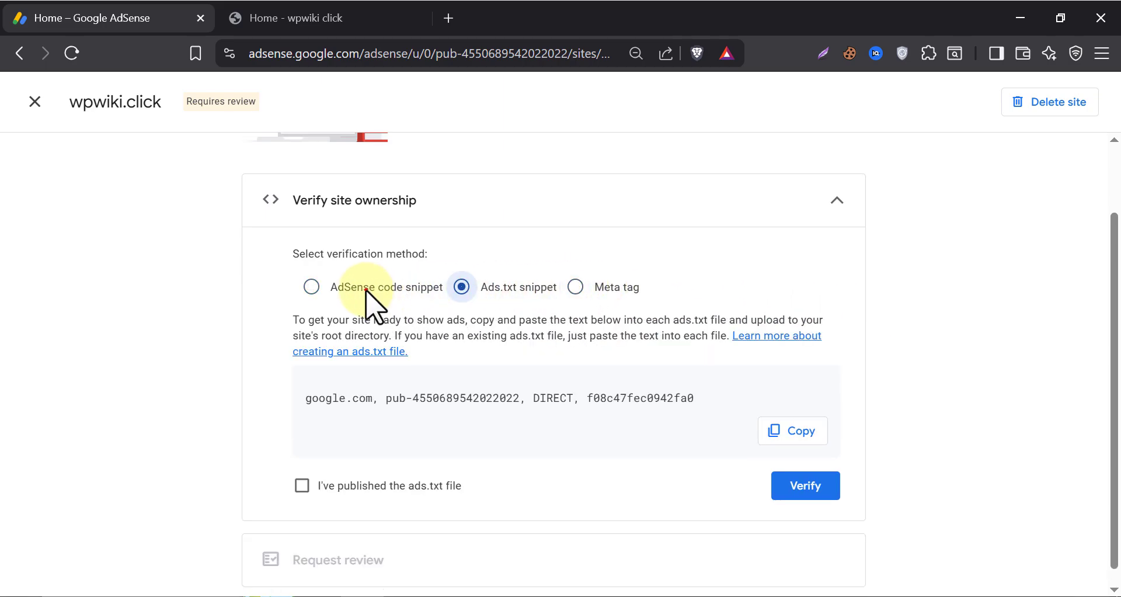
{"action": "left_click", "coordinate": [355, 300]}
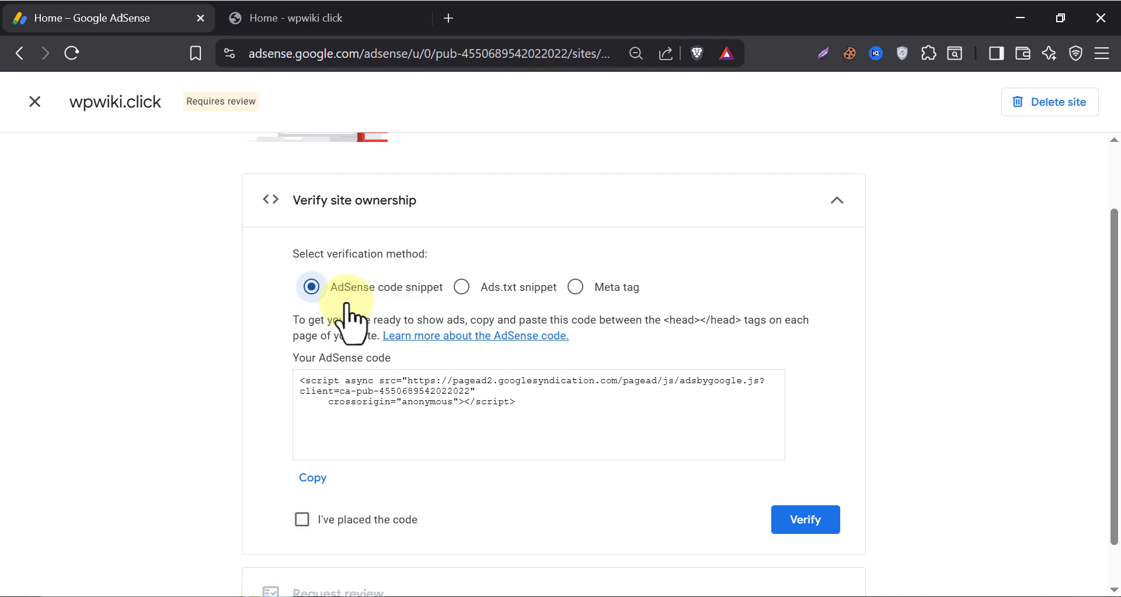
Log in to the wpwiki.click WordPress admin through the custom wpwiki.click/myownlogin page.
{"action": "left_click", "coordinate": [281, 17]}
{"action": "left_click", "coordinate": [473, 55]}
{"action": "left_click", "coordinate": [473, 55]}
{"action": "type", "text": "myownlog"}
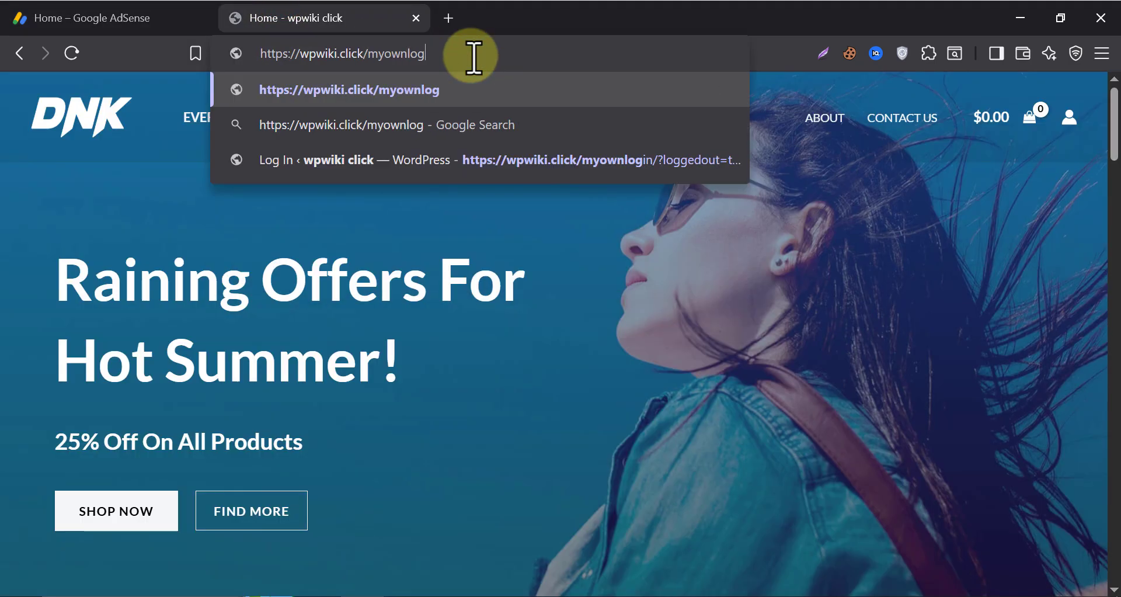
{"action": "type", "text": "in"}
{"action": "key", "text": "Return"}
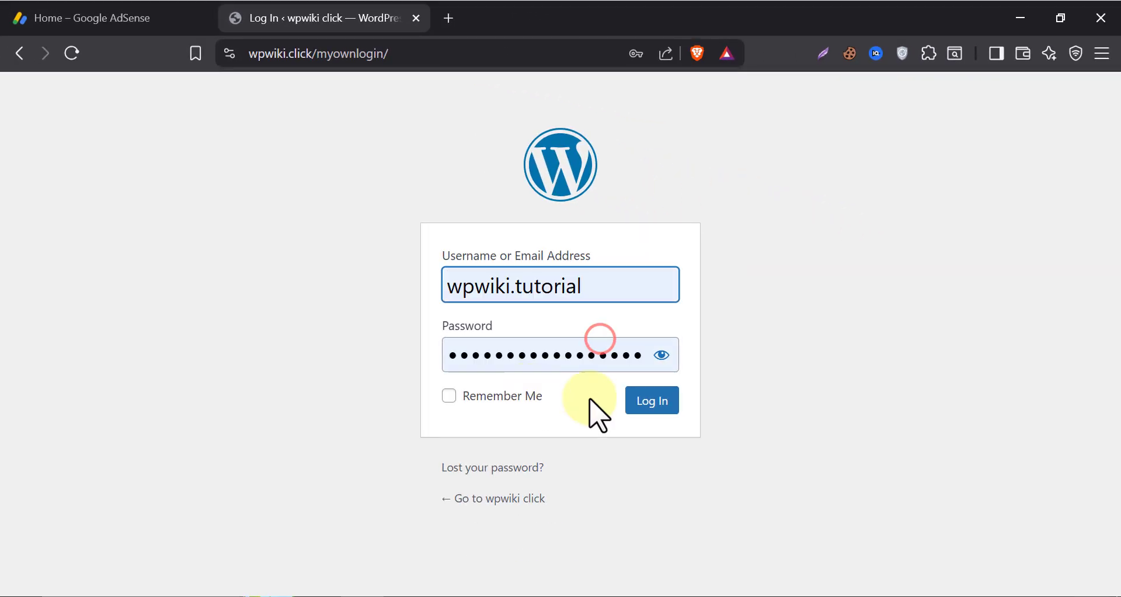
{"action": "left_click", "coordinate": [665, 403]}
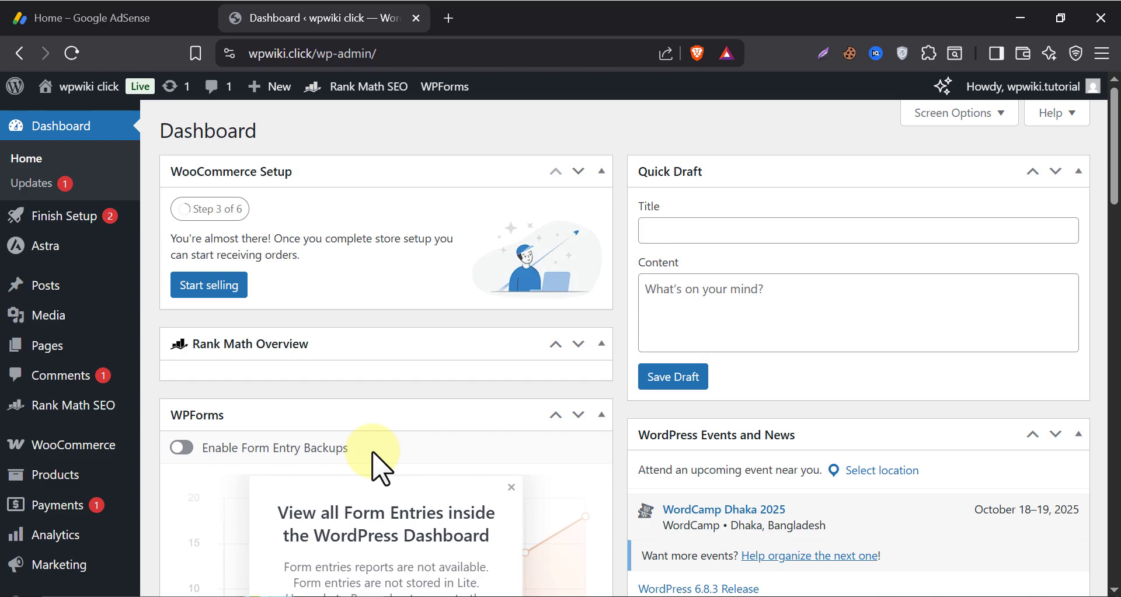
{"action": "scroll", "coordinate": [375, 463], "scroll_direction": "down", "scroll_amount": 3}
Search 'header footer', then install and activate the Header Footer Code Manager plugin.
{"action": "mouse_move", "coordinate": [117, 444]}
{"action": "left_click", "coordinate": [185, 472]}
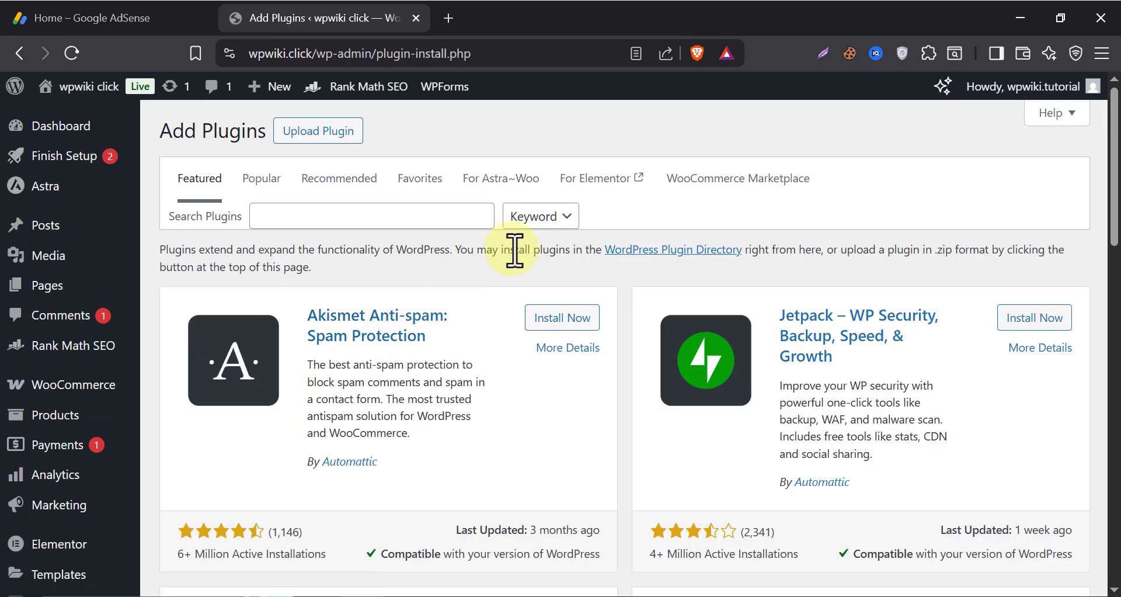
{"action": "left_click", "coordinate": [397, 216]}
{"action": "type", "text": "header footer"}
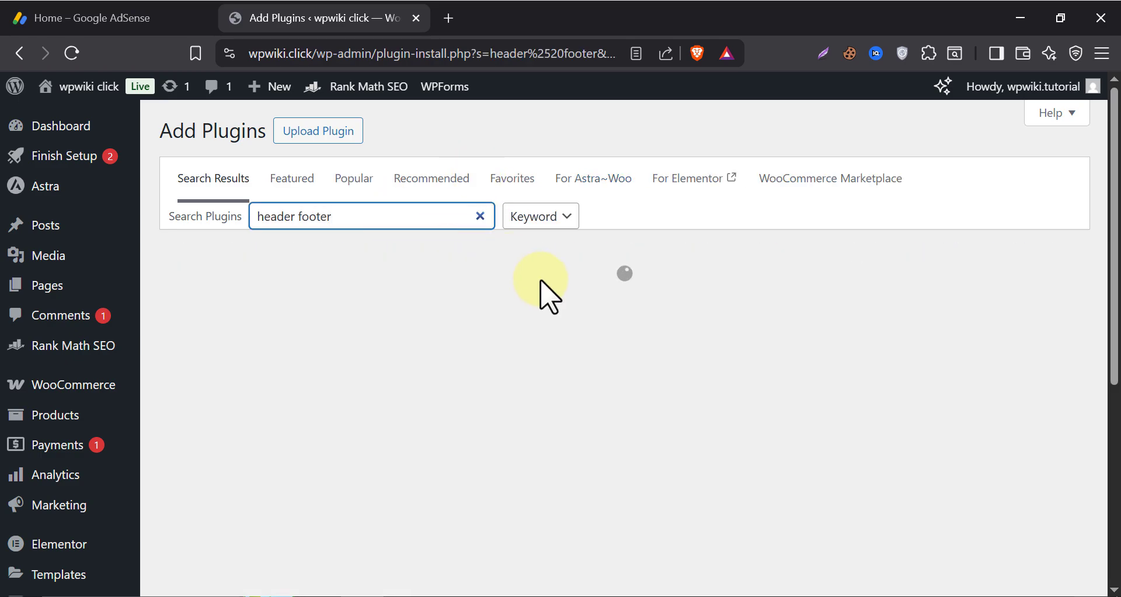
{"action": "scroll", "coordinate": [549, 281], "scroll_direction": "down", "scroll_amount": 5}
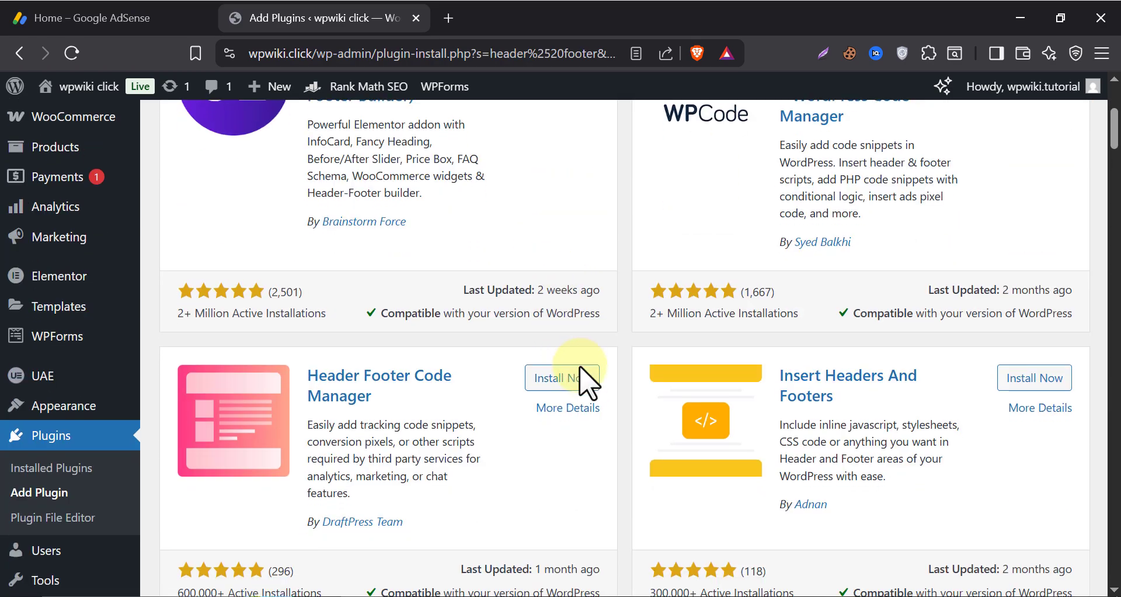
{"action": "scroll", "coordinate": [580, 376], "scroll_direction": "down", "scroll_amount": 2}
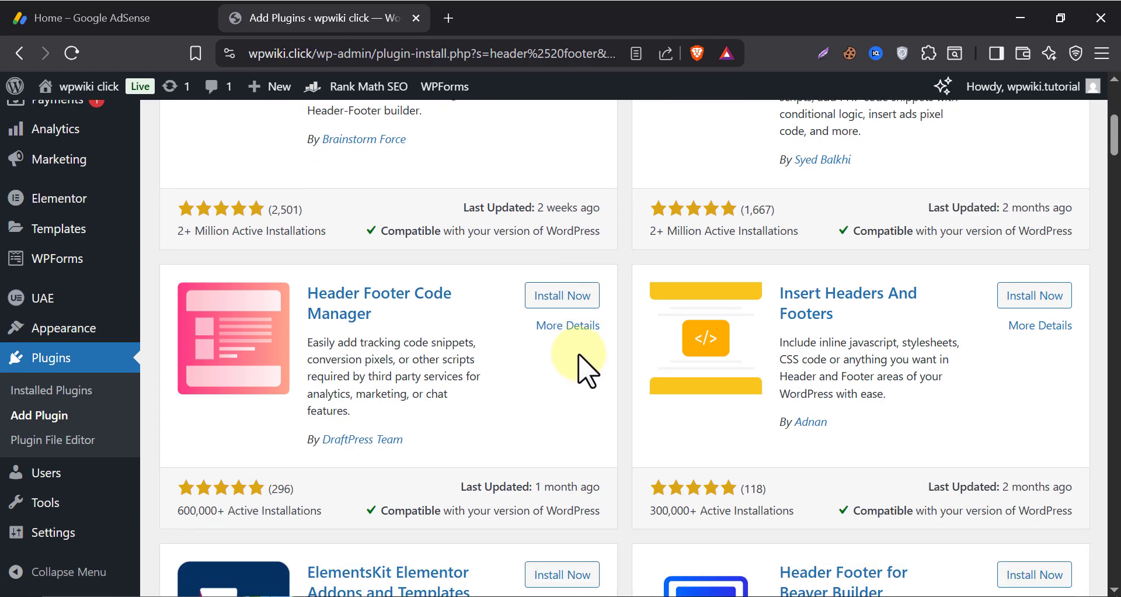
{"action": "left_click", "coordinate": [568, 306]}
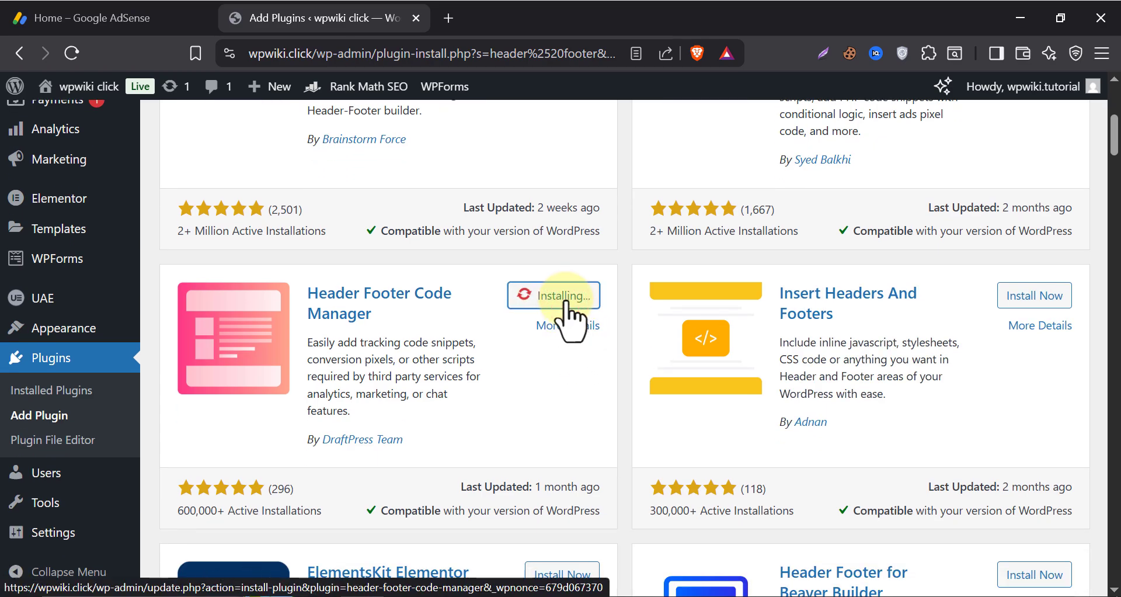
{"action": "left_click", "coordinate": [569, 298]}
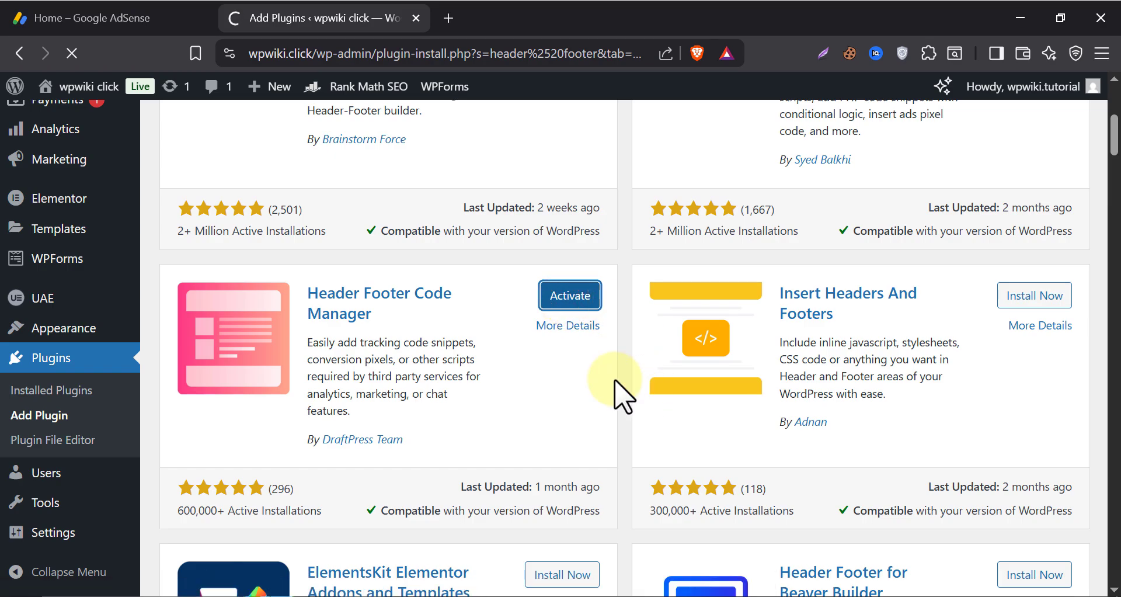
{"action": "scroll", "coordinate": [613, 393], "scroll_direction": "down", "scroll_amount": 5}
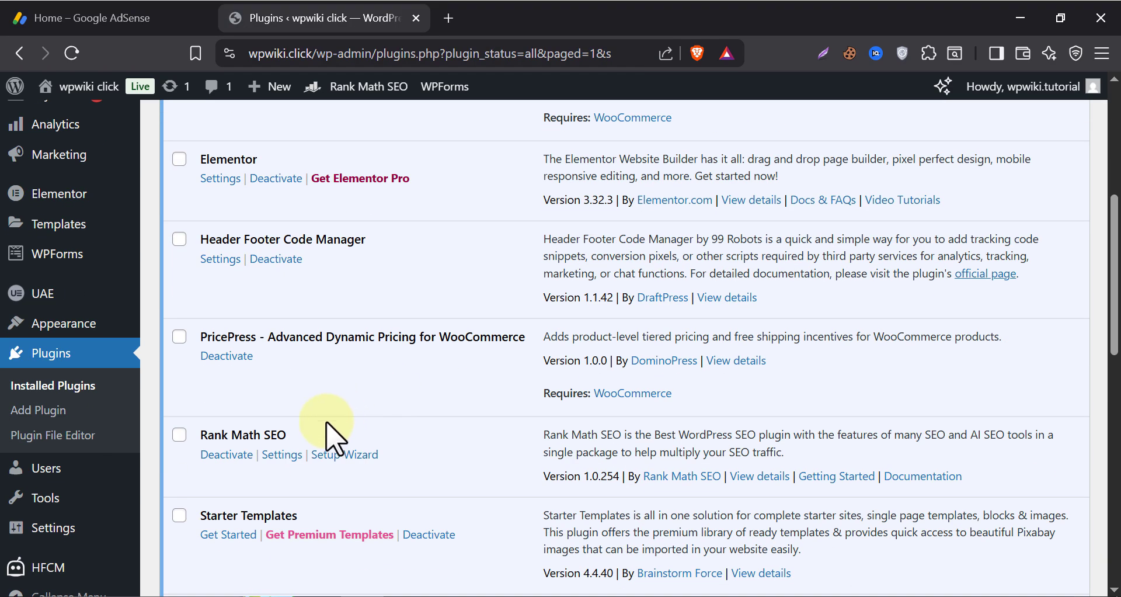
Add a new Header Footer Code Manager snippet named 'Adsense Verify'.
{"action": "left_click", "coordinate": [72, 575]}
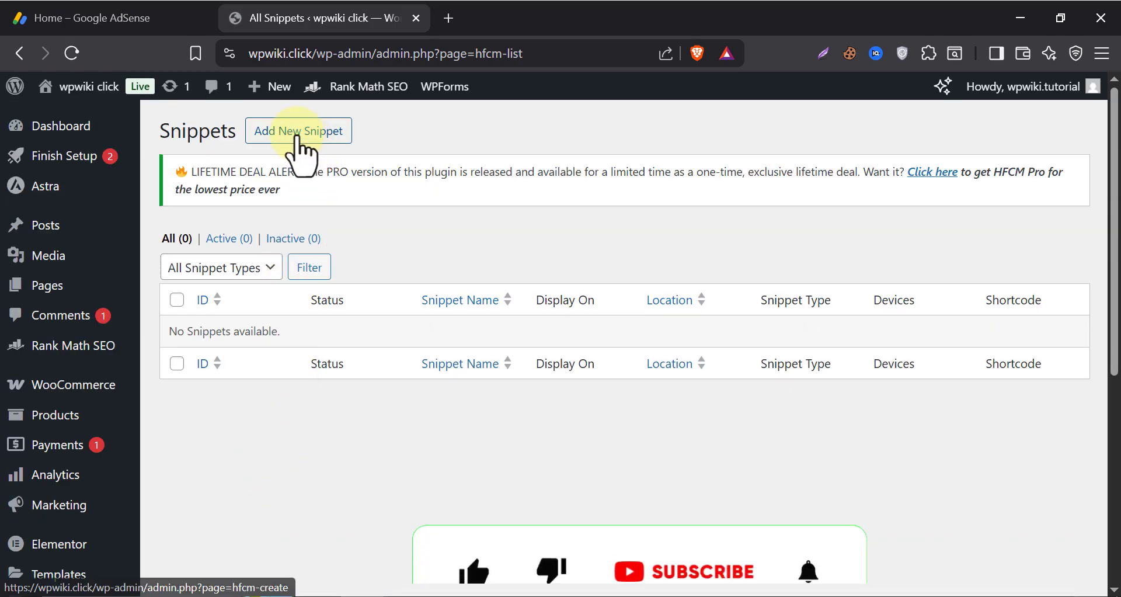
{"action": "left_click", "coordinate": [288, 131]}
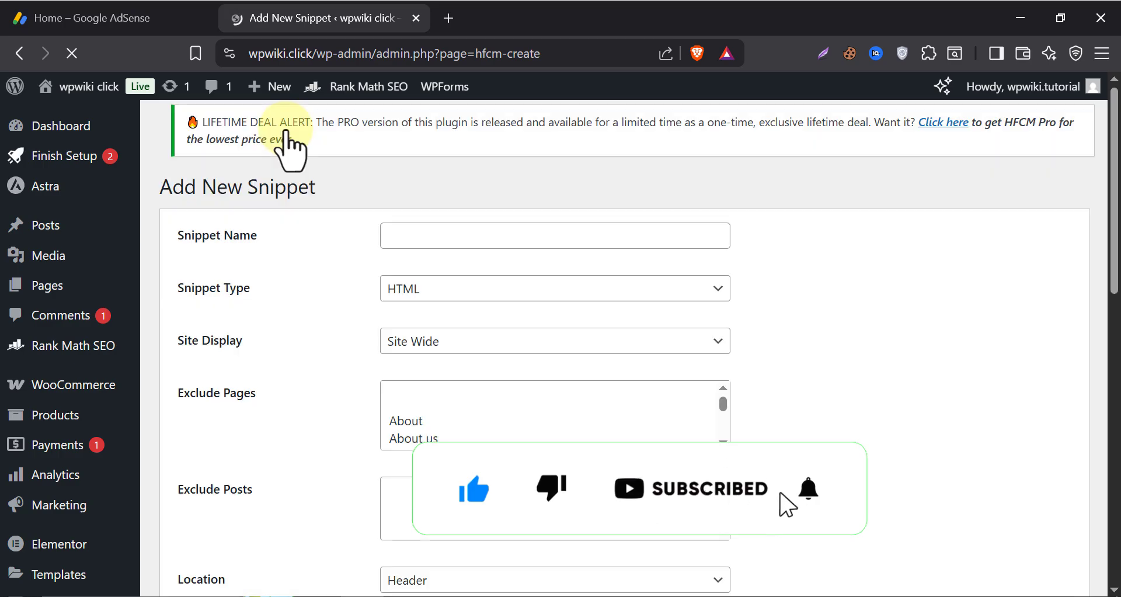
{"action": "left_click", "coordinate": [433, 242]}
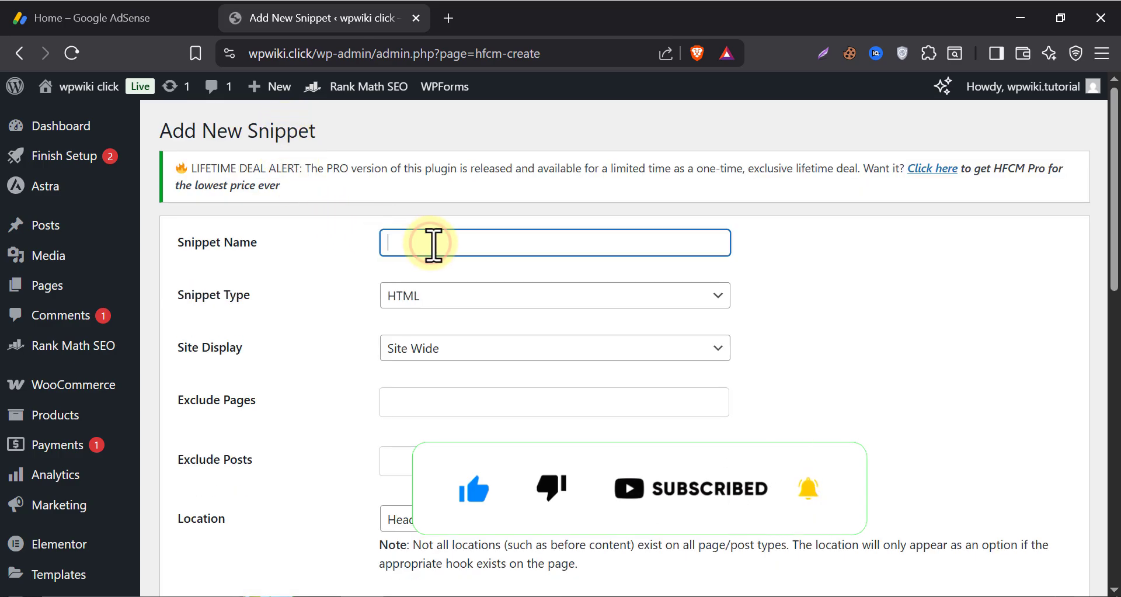
{"action": "type", "text": "Adsense Verify"}
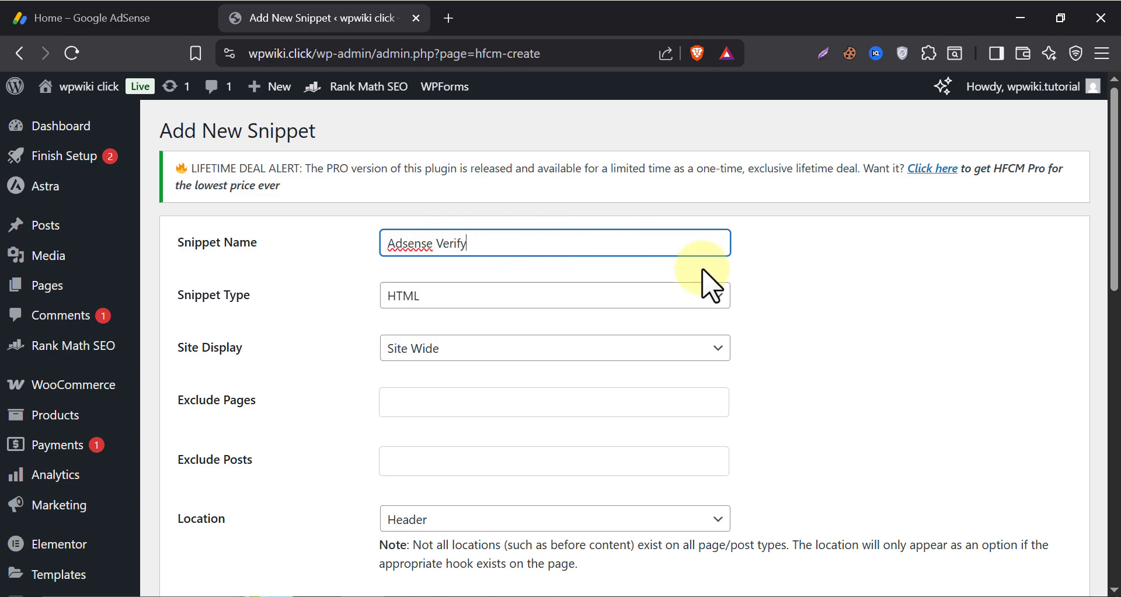
{"action": "left_click", "coordinate": [702, 269]}
{"action": "scroll", "coordinate": [398, 304], "scroll_direction": "down", "scroll_amount": 2}
{"action": "scroll", "coordinate": [376, 295], "scroll_direction": "down", "scroll_amount": 3}
Copy the AdSense verification script from the AdSense tab.
{"action": "left_click", "coordinate": [150, 15]}
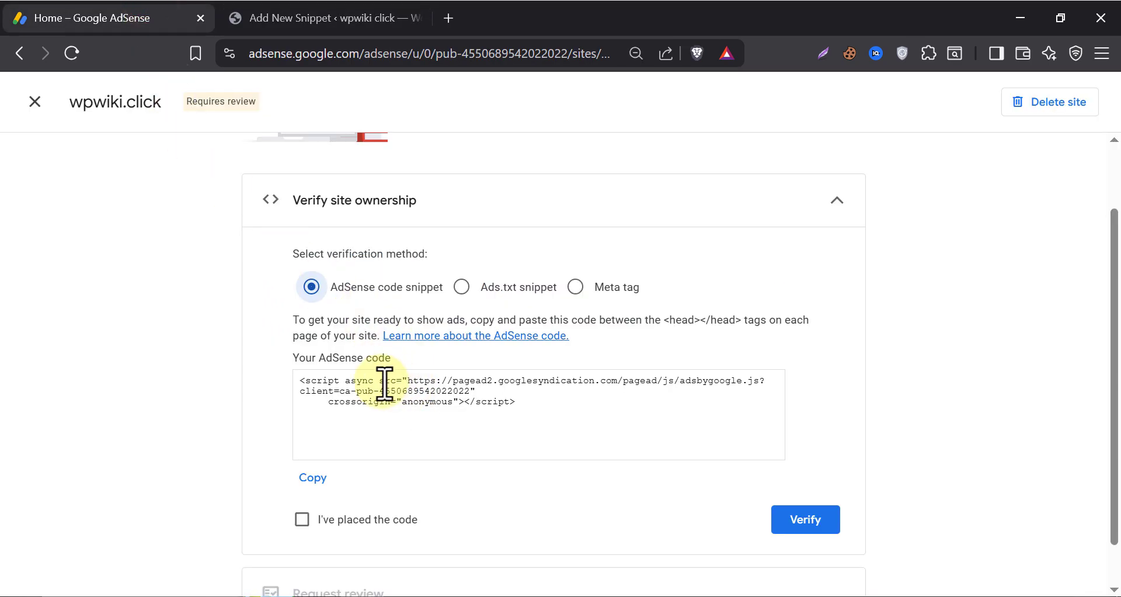
{"action": "left_click", "coordinate": [312, 477]}
{"action": "left_click", "coordinate": [273, 17]}
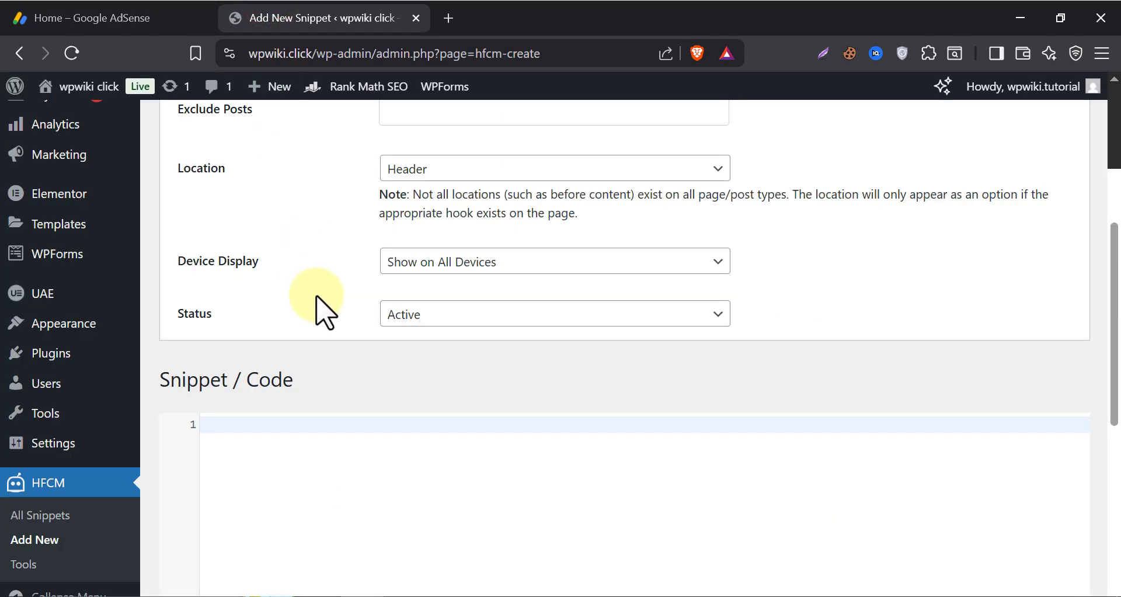
Paste the AdSense script into the snippet code box and save the snippet.
{"action": "scroll", "coordinate": [325, 308], "scroll_direction": "down", "scroll_amount": 3}
{"action": "left_click", "coordinate": [222, 248]}
{"action": "right_click", "coordinate": [222, 248]}
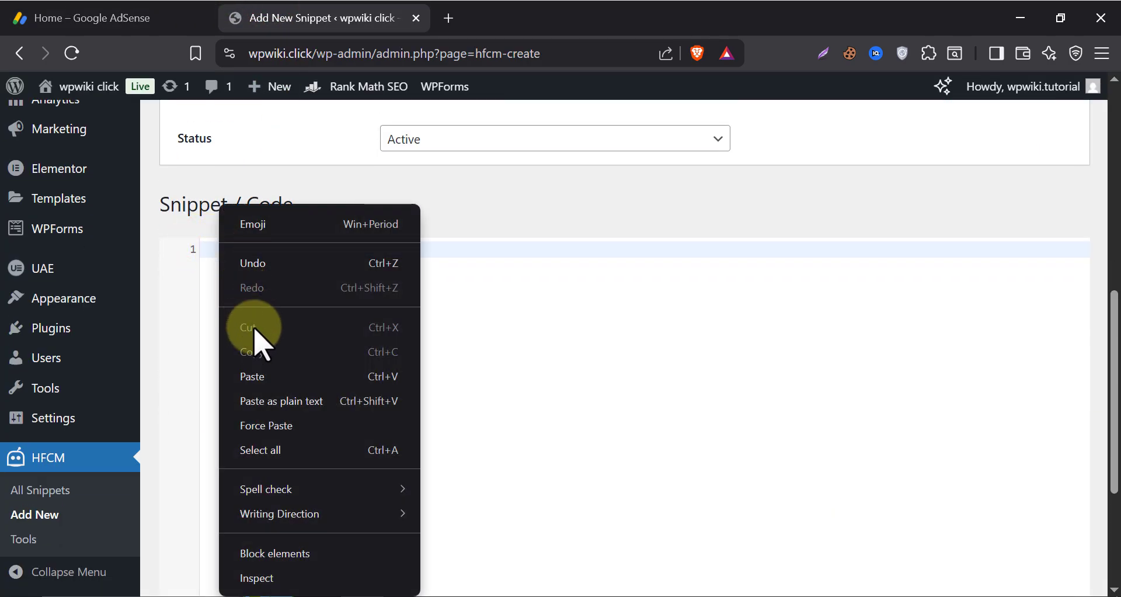
{"action": "left_click", "coordinate": [262, 376]}
{"action": "scroll", "coordinate": [258, 371], "scroll_direction": "down", "scroll_amount": 5}
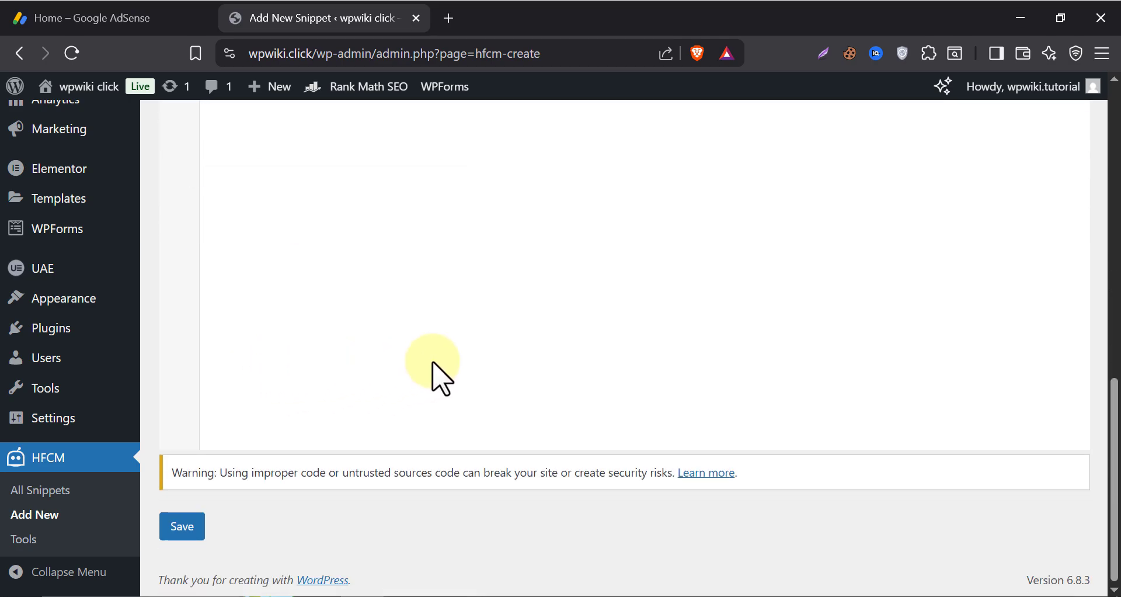
{"action": "left_click", "coordinate": [178, 527]}
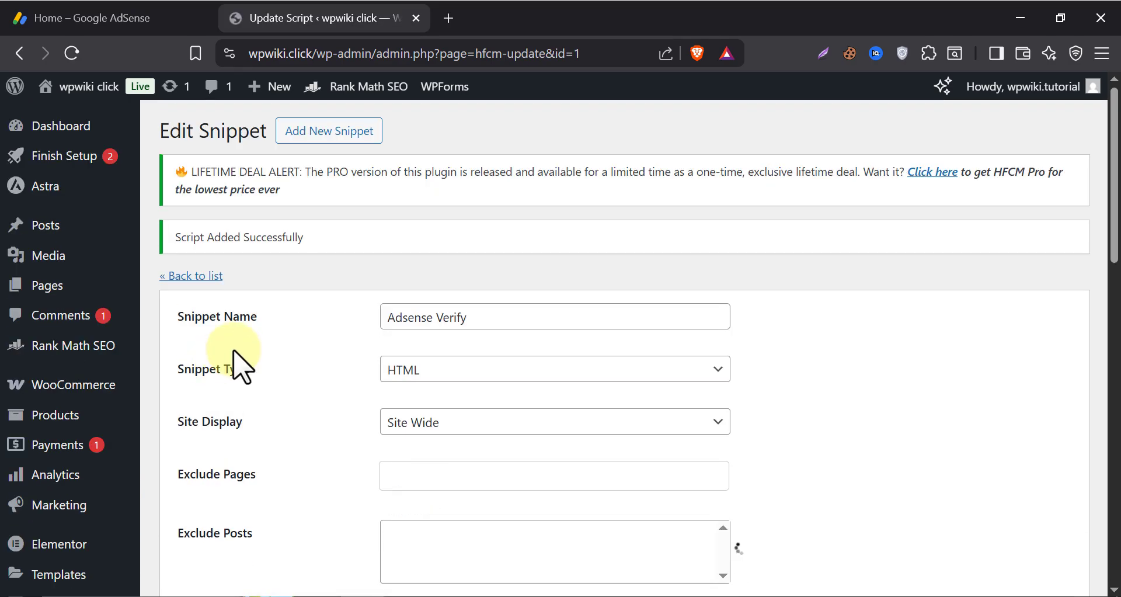
{"action": "scroll", "coordinate": [339, 365], "scroll_direction": "down", "scroll_amount": 2}
{"action": "scroll", "coordinate": [339, 365], "scroll_direction": "down", "scroll_amount": 4}
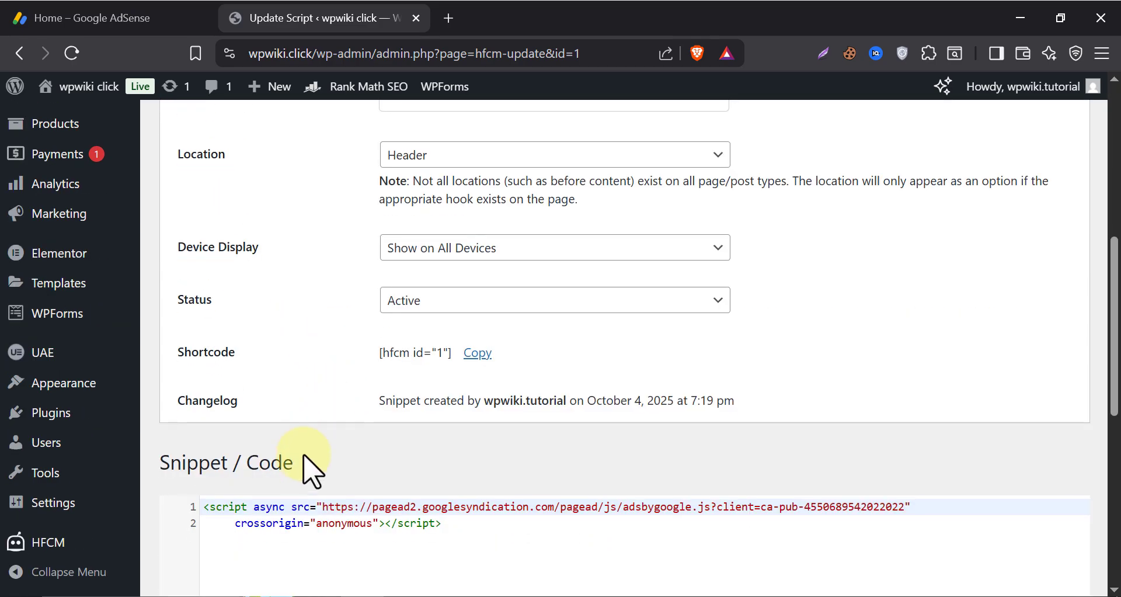
{"action": "scroll", "coordinate": [467, 476], "scroll_direction": "down", "scroll_amount": 1}
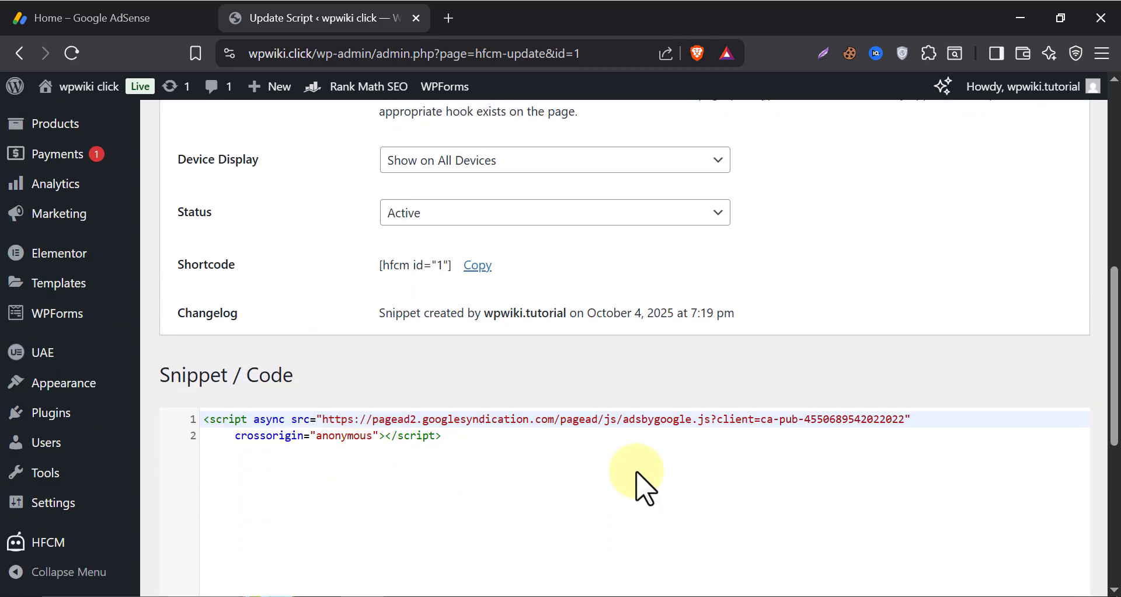
Confirm the code is placed, verify wpwiki.click ownership, and request a site review.
{"action": "left_click", "coordinate": [124, 13]}
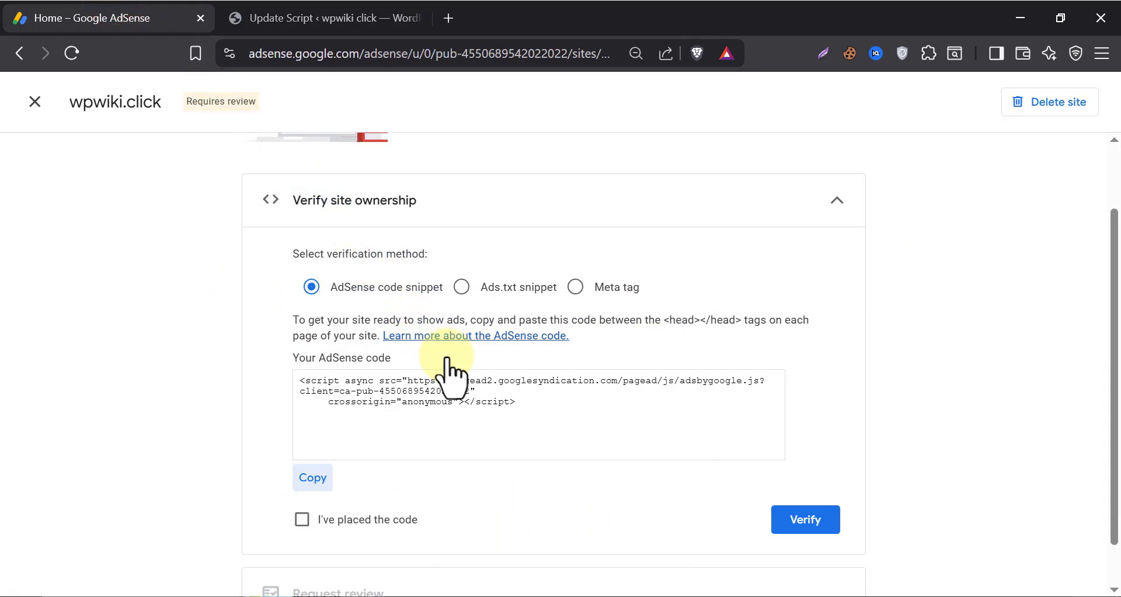
{"action": "left_click", "coordinate": [391, 520]}
{"action": "left_click", "coordinate": [807, 520]}
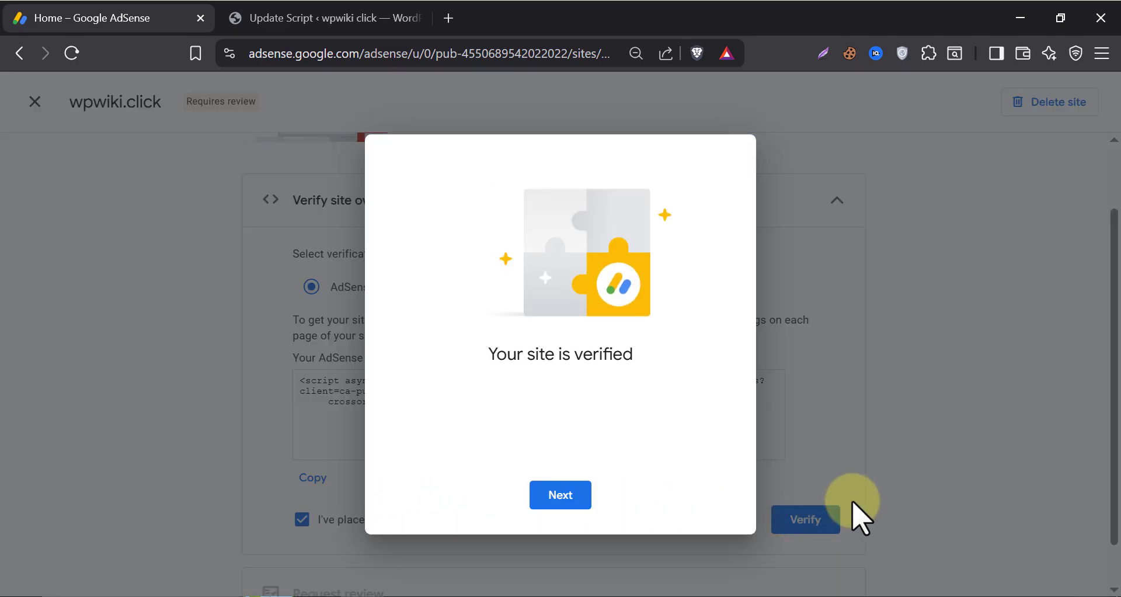
{"action": "left_click", "coordinate": [572, 495]}
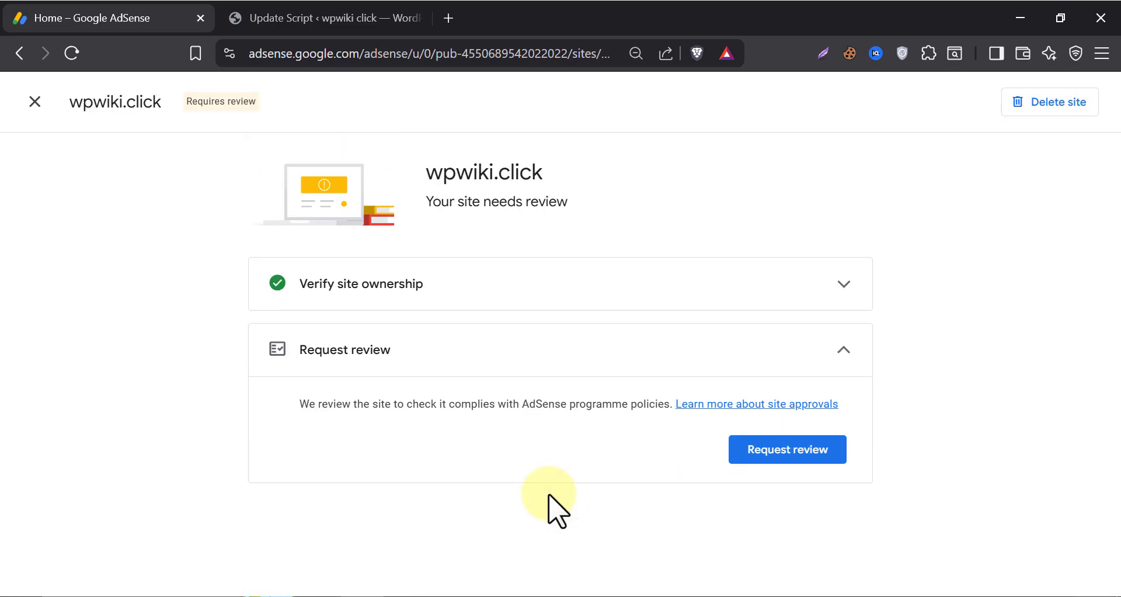
{"action": "left_click", "coordinate": [778, 461]}
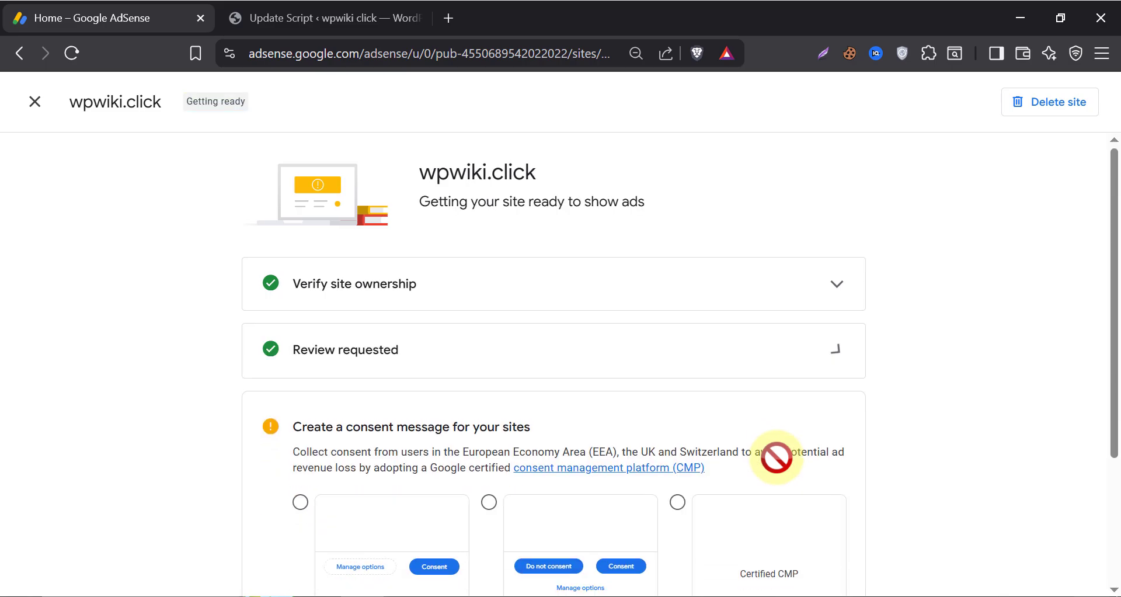
Choose the alternative Google-certified CMP option for the consent message and submit it.
{"action": "scroll", "coordinate": [490, 429], "scroll_direction": "down", "scroll_amount": 3}
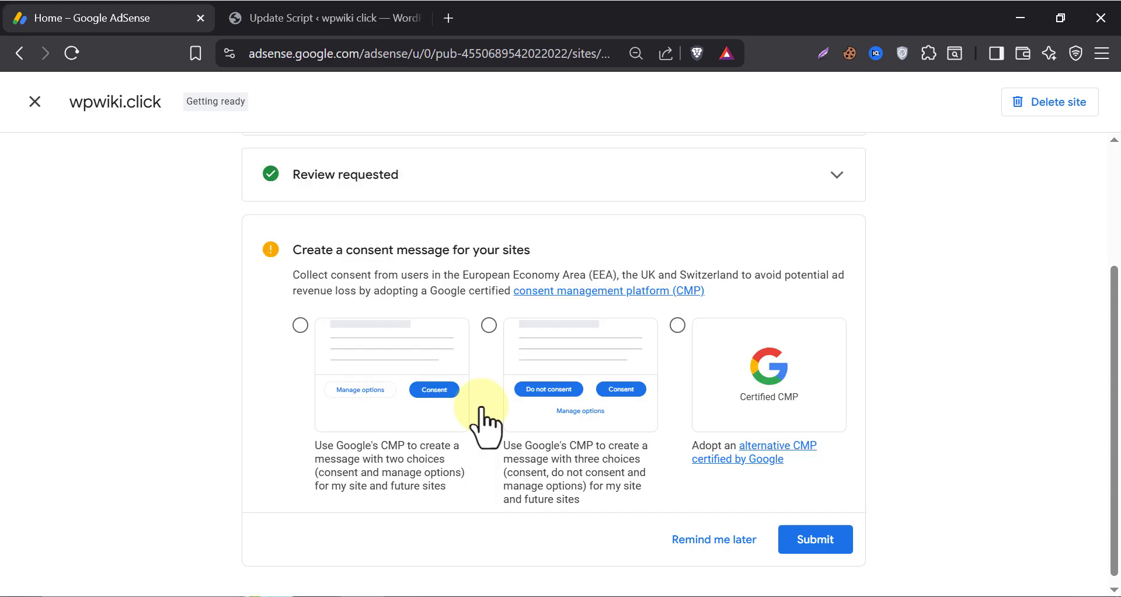
{"action": "left_click", "coordinate": [694, 375]}
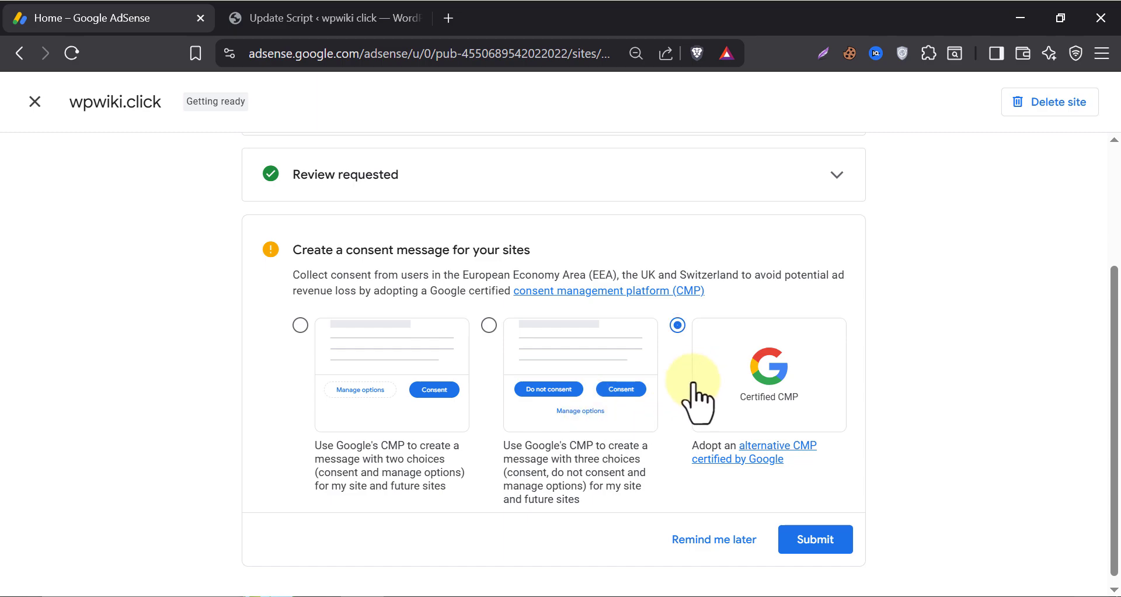
{"action": "left_click", "coordinate": [812, 540]}
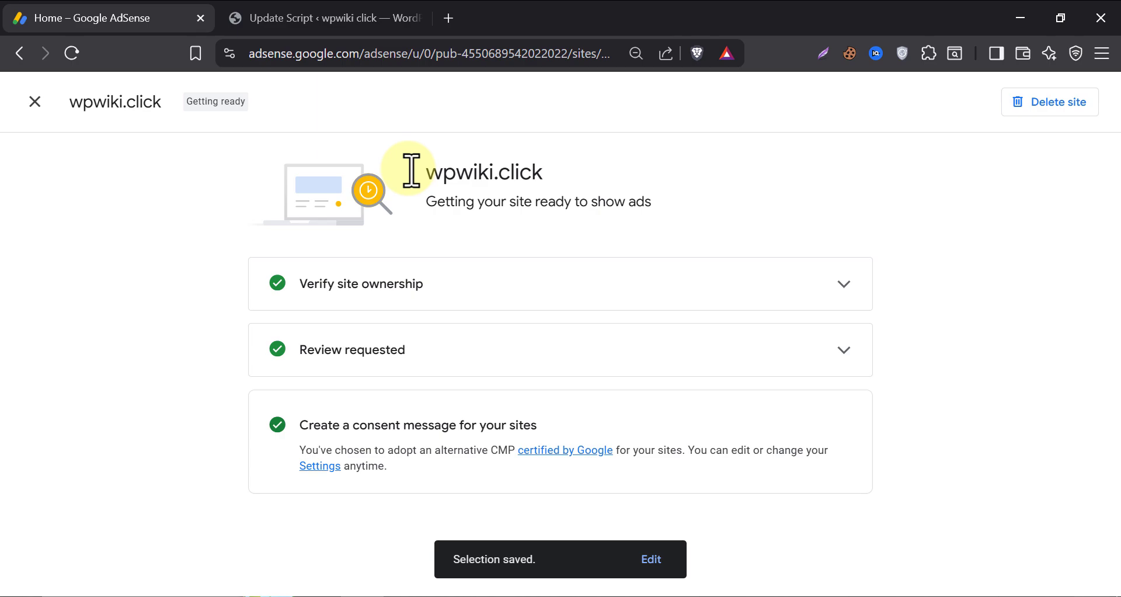
Close the wpwiki.click site page and reload Home to confirm every setup step shows completed.
{"action": "left_click", "coordinate": [34, 102]}
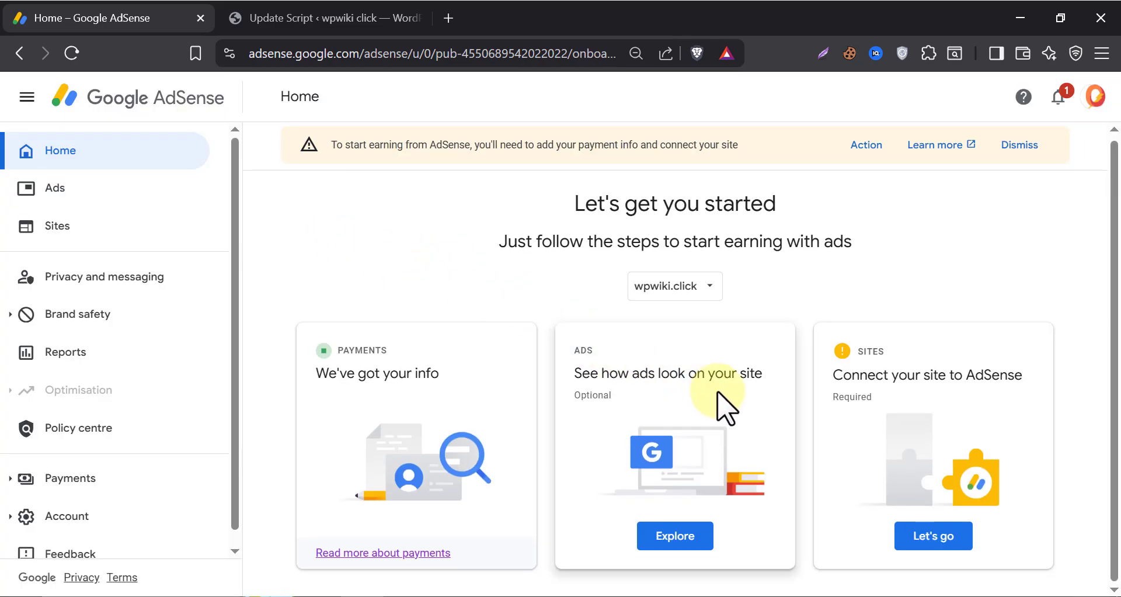
{"action": "left_click", "coordinate": [70, 56]}
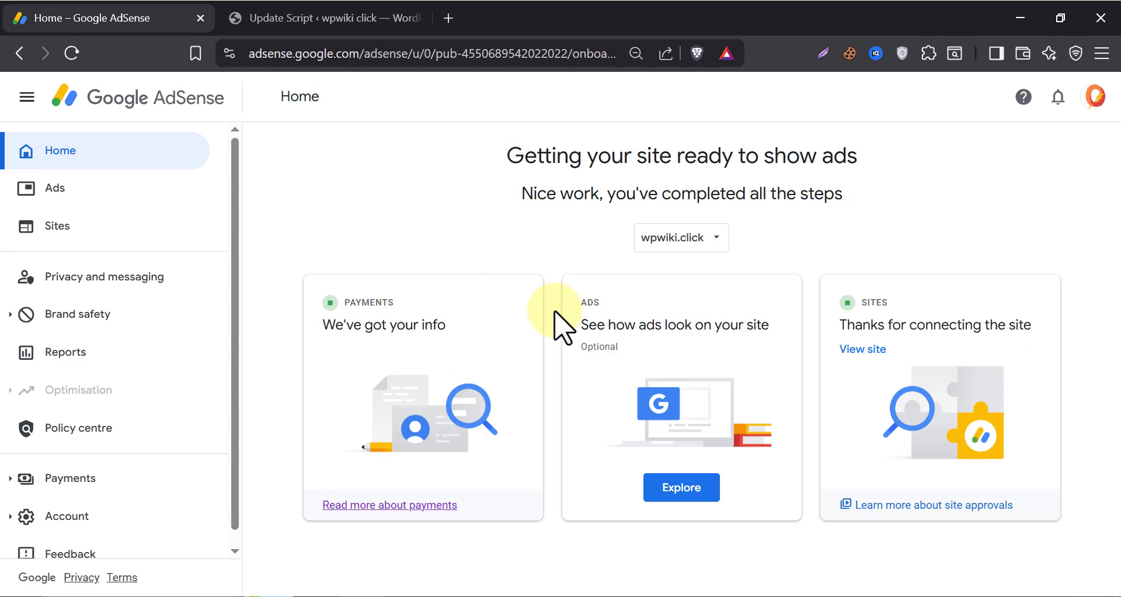
Turn on Auto ads for wpwiki.click and enable the intent-driven ad format.
{"action": "left_click", "coordinate": [676, 492]}
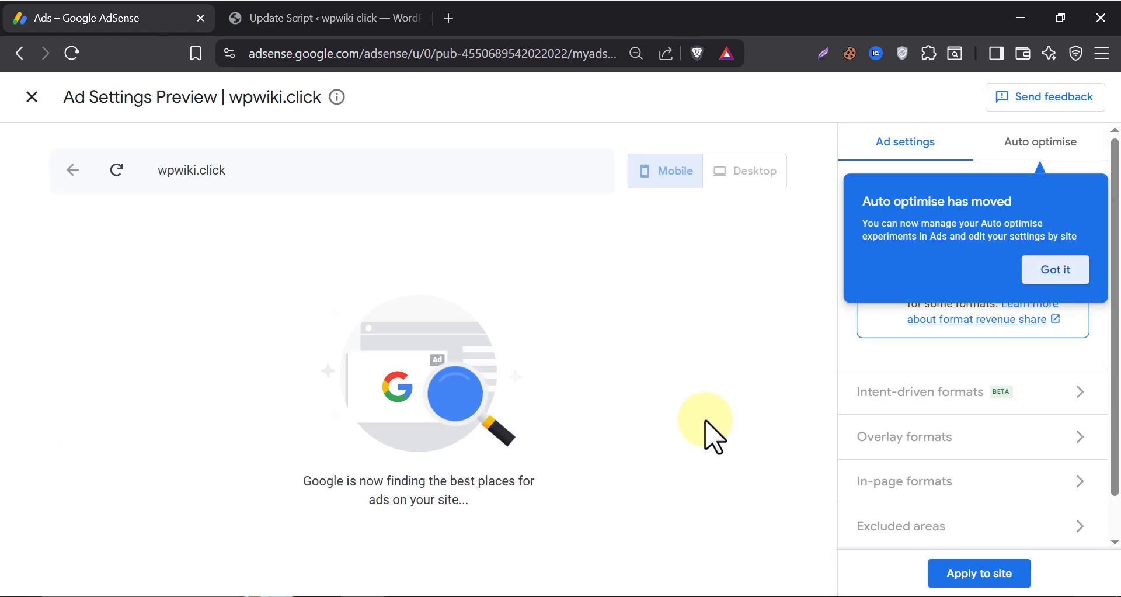
{"action": "left_click", "coordinate": [1055, 270]}
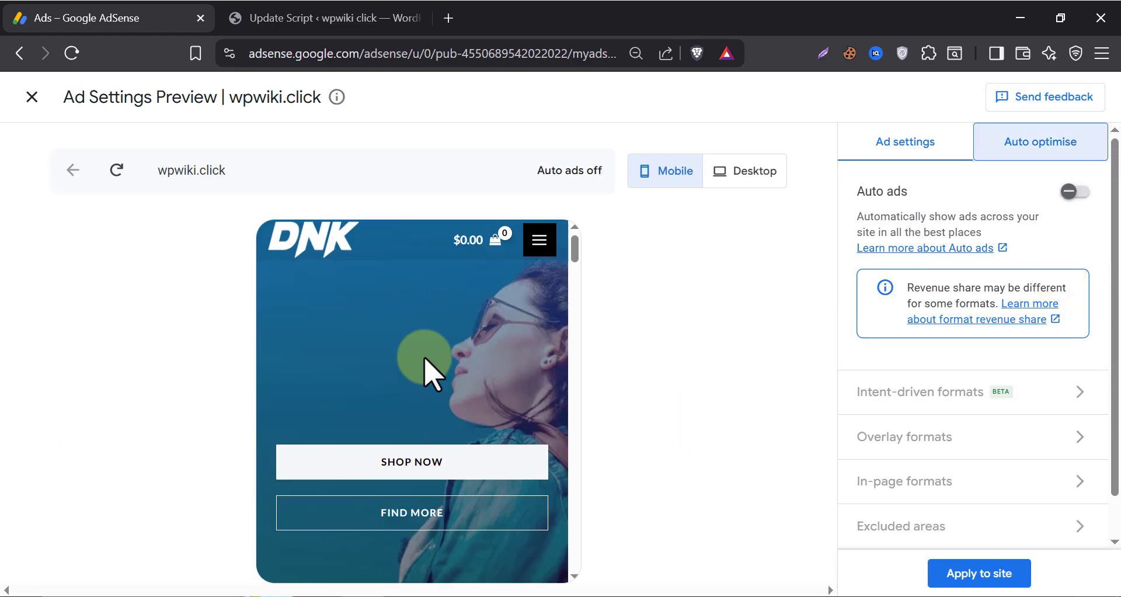
{"action": "left_click", "coordinate": [1073, 193]}
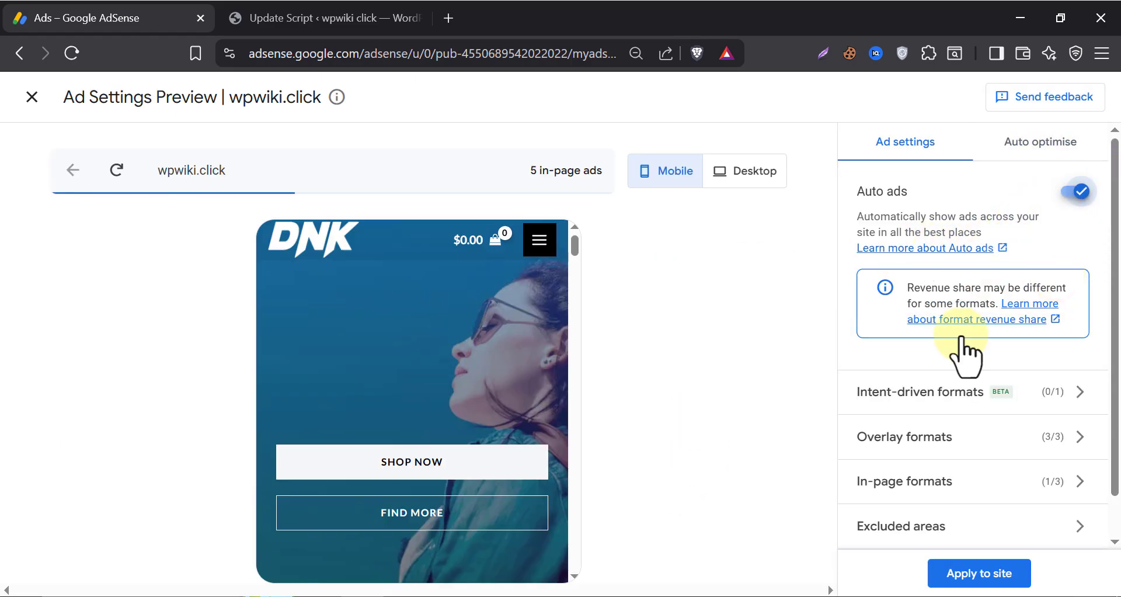
{"action": "left_click", "coordinate": [934, 392]}
{"action": "left_click", "coordinate": [1088, 307]}
{"action": "left_click", "coordinate": [866, 146]}
Enable overlay formats and the Multiplex and Related search in-page ads, accept the Search terms, then apply and save.
{"action": "left_click", "coordinate": [934, 390]}
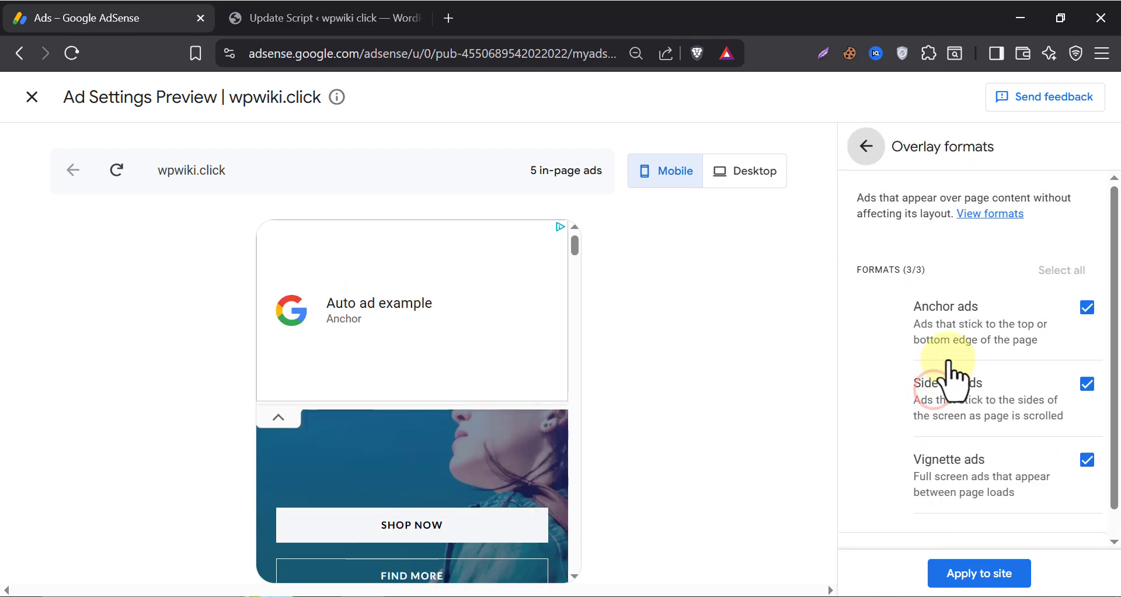
{"action": "left_click", "coordinate": [867, 146]}
{"action": "left_click", "coordinate": [946, 475]}
{"action": "left_click", "coordinate": [1087, 363]}
{"action": "left_click", "coordinate": [1086, 431]}
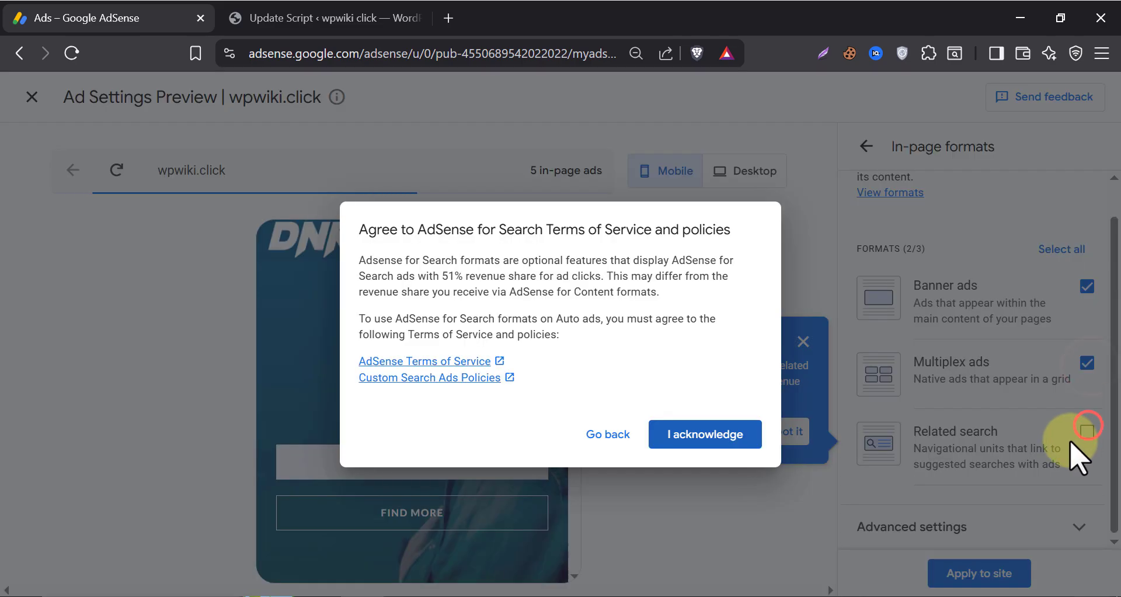
{"action": "left_click", "coordinate": [701, 434]}
{"action": "left_click", "coordinate": [854, 146]}
{"action": "left_click", "coordinate": [964, 575]}
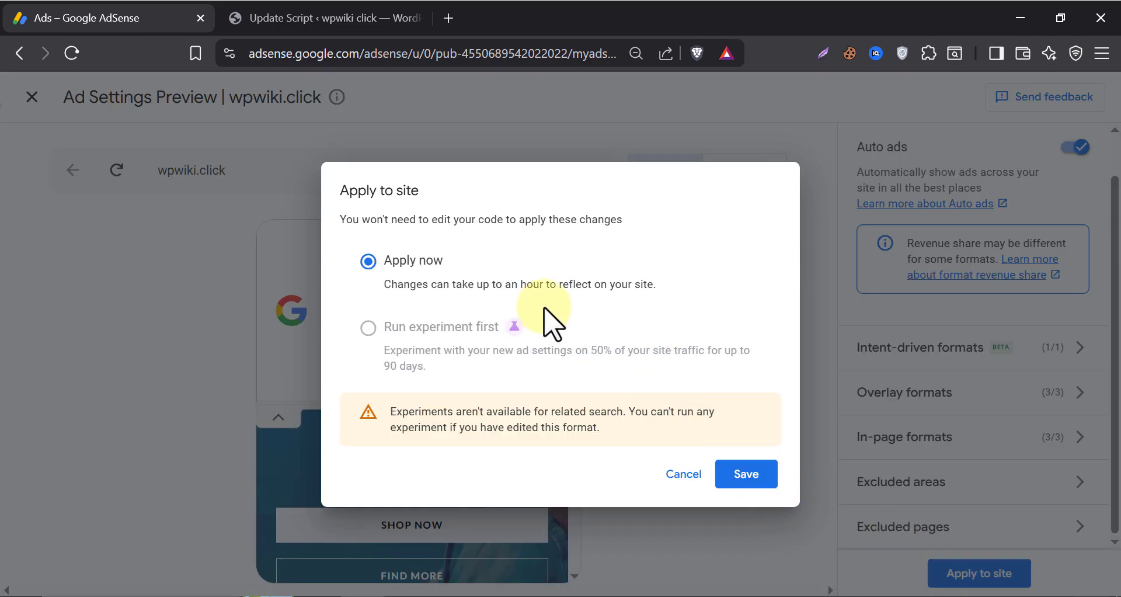
{"action": "left_click", "coordinate": [745, 473]}
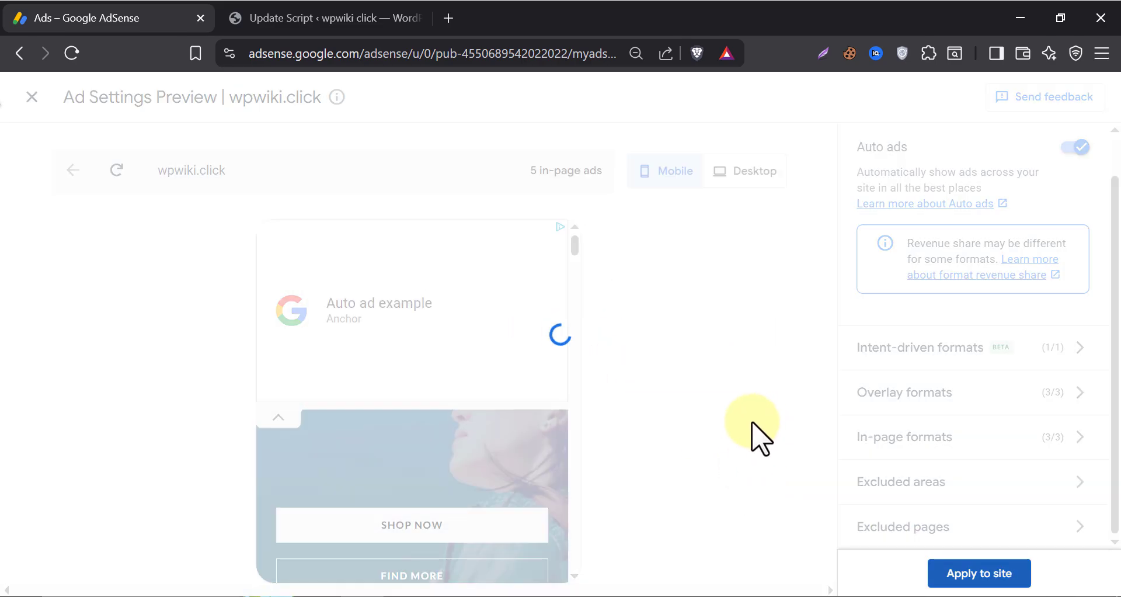